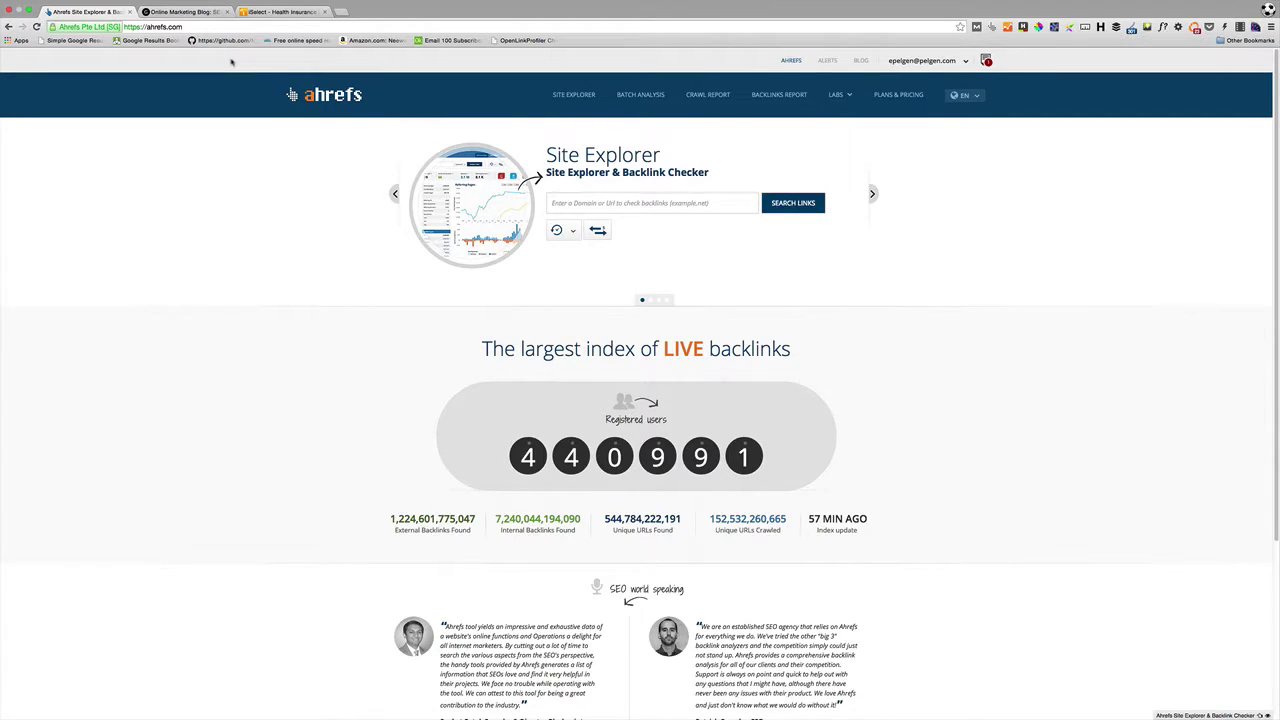
left_click(183, 11)
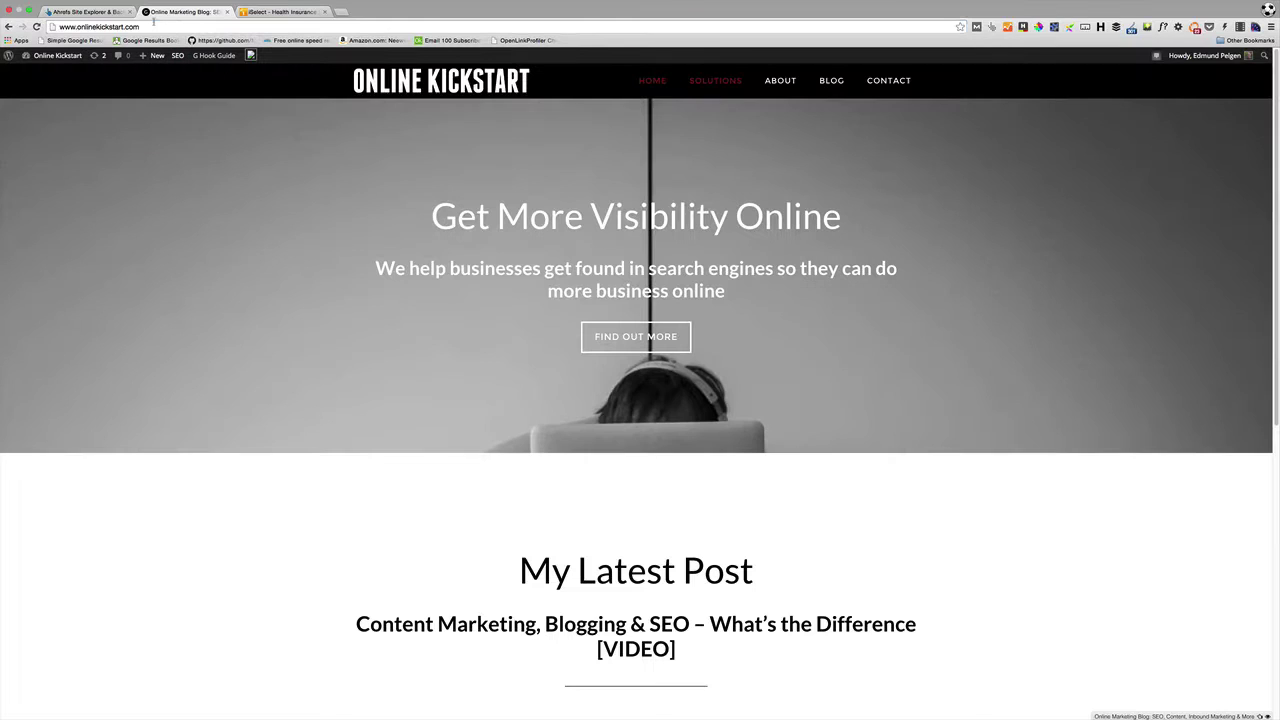
left_click(103, 13)
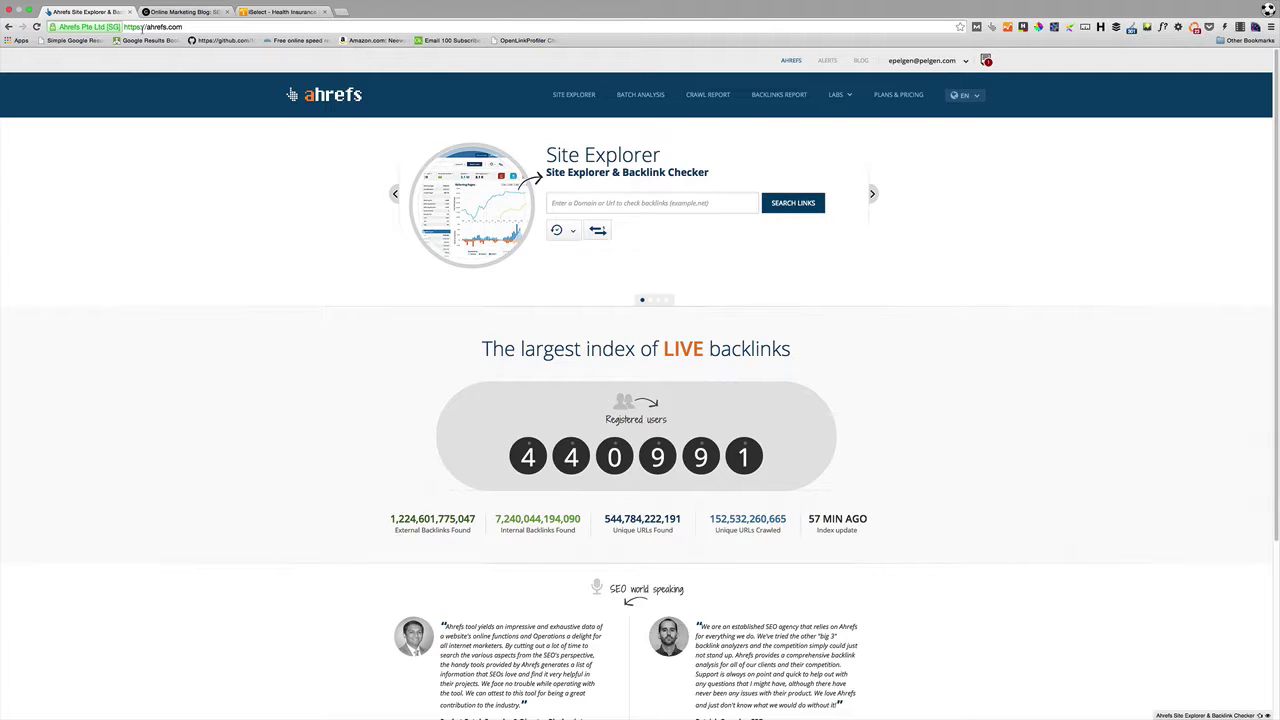
left_click(568, 201)
type("http://www.onlinekickstart.com/")
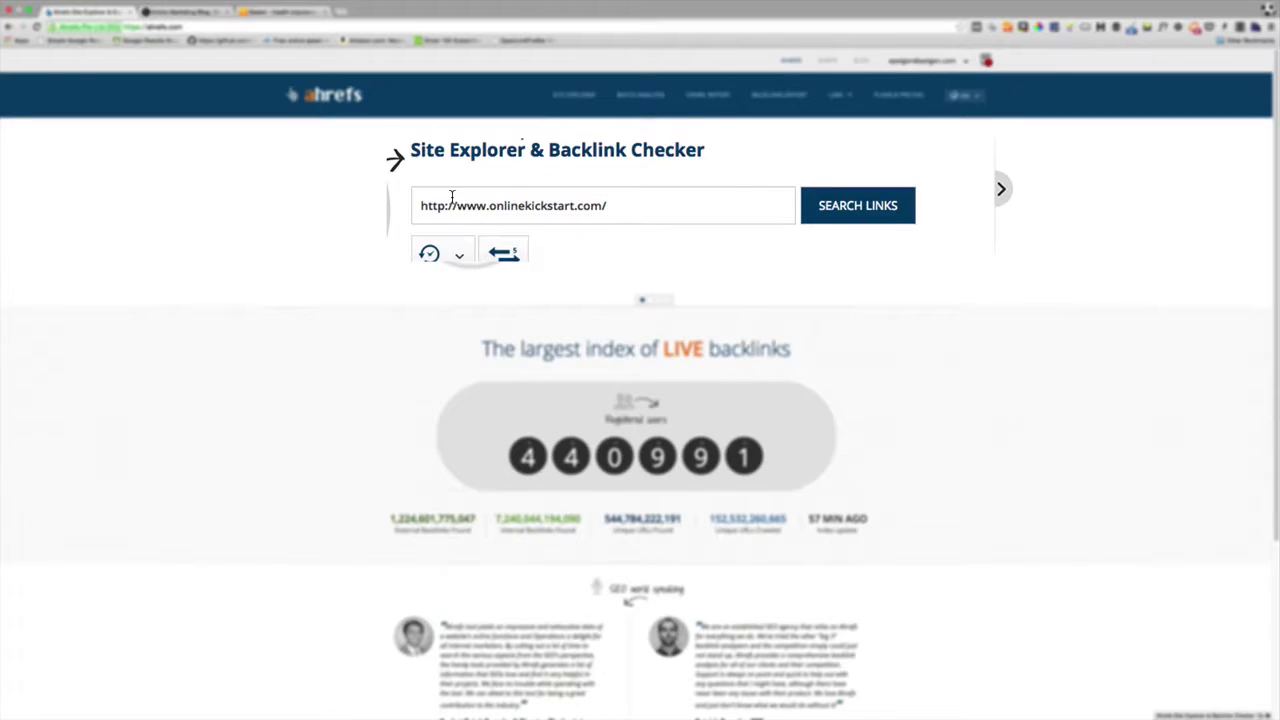
left_click(842, 208)
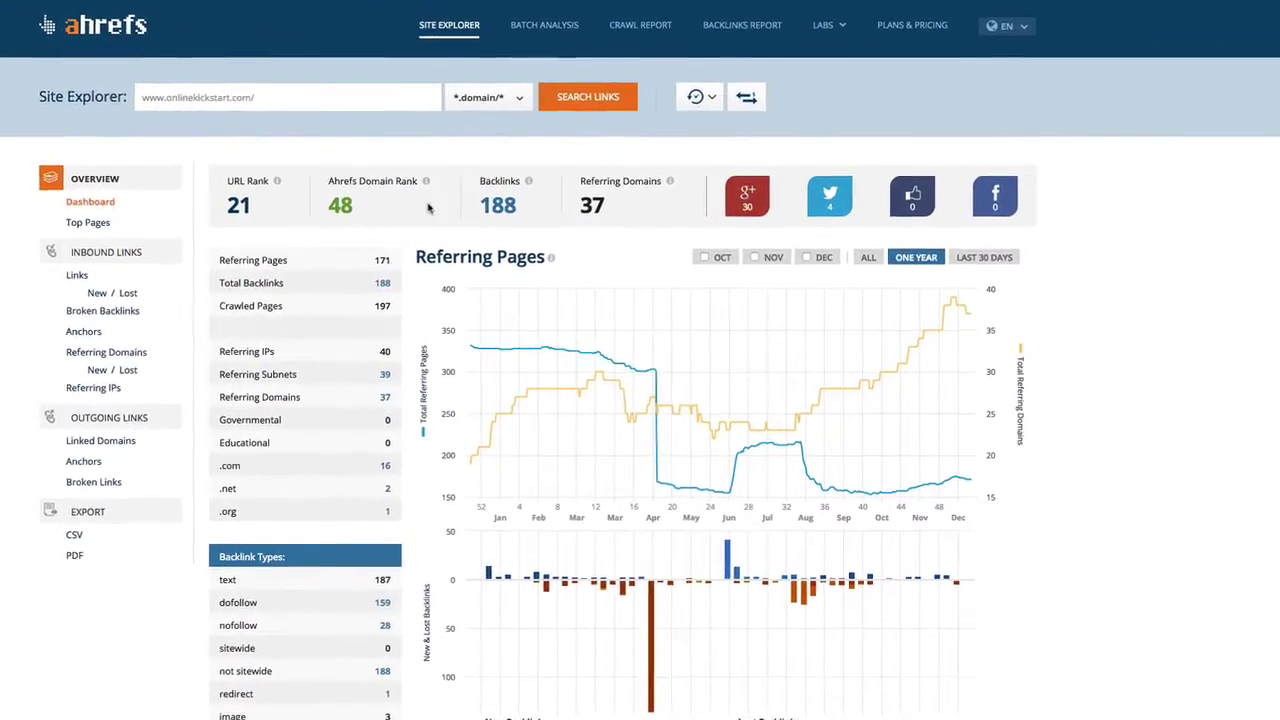
Open the list of referring domains from the site's backlink overview and look through its entries.
mouse_move(269, 179)
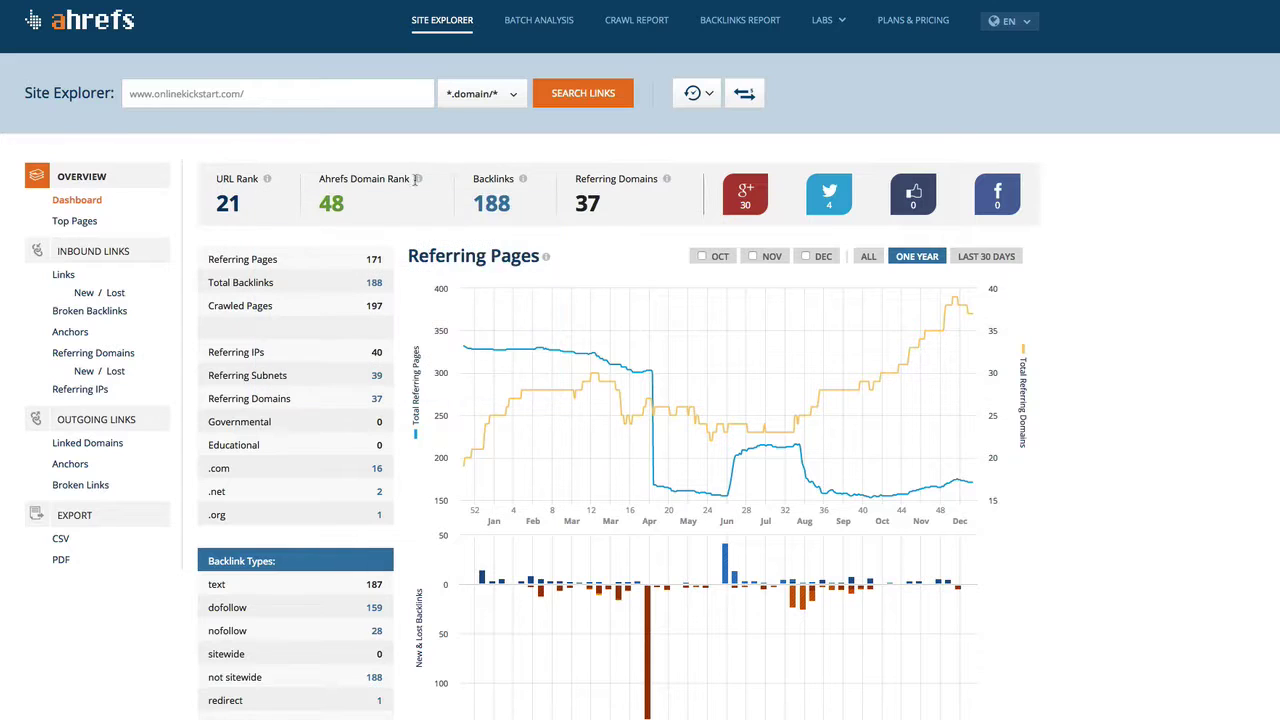
mouse_move(418, 182)
mouse_move(374, 401)
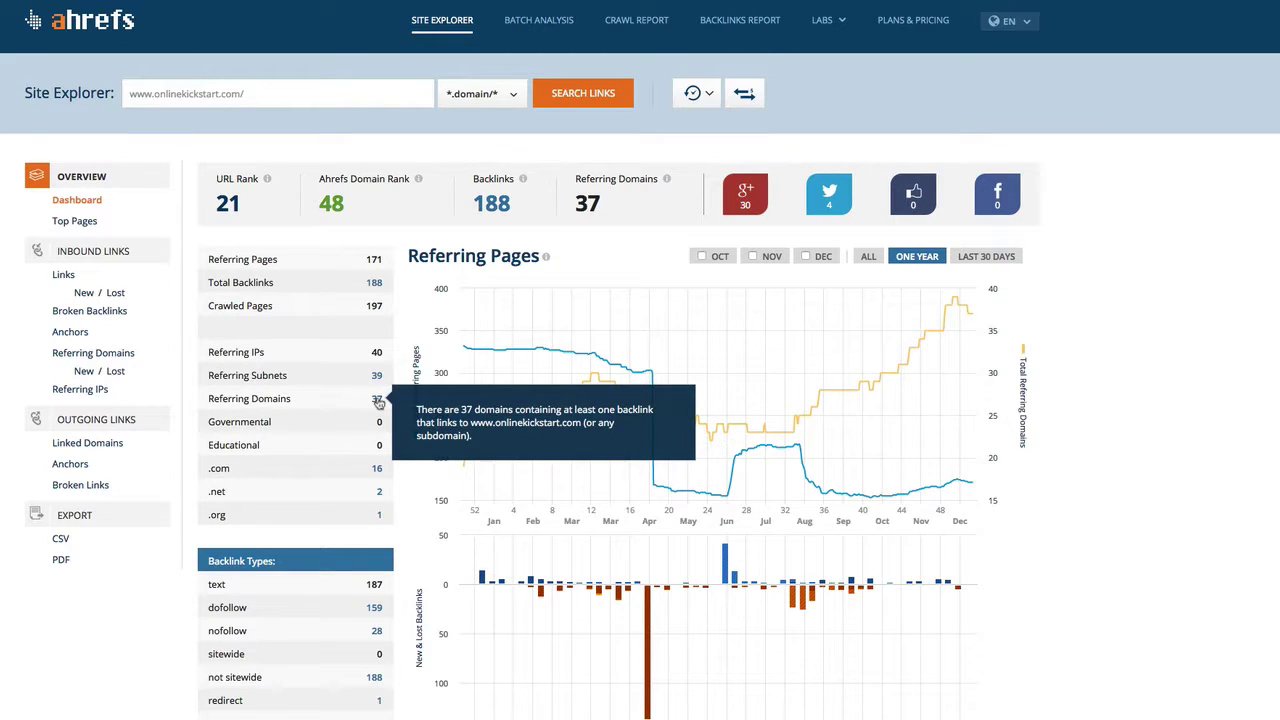
left_click(377, 400)
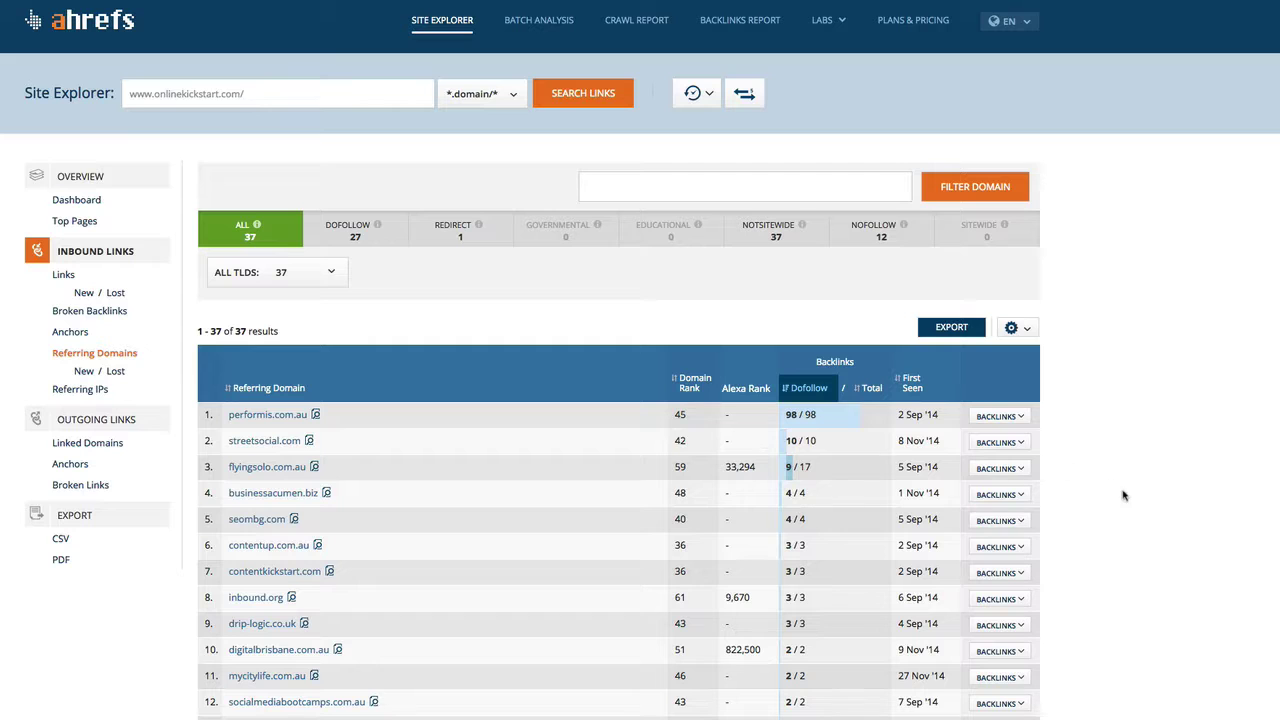
scroll(1113, 485, "down", 2)
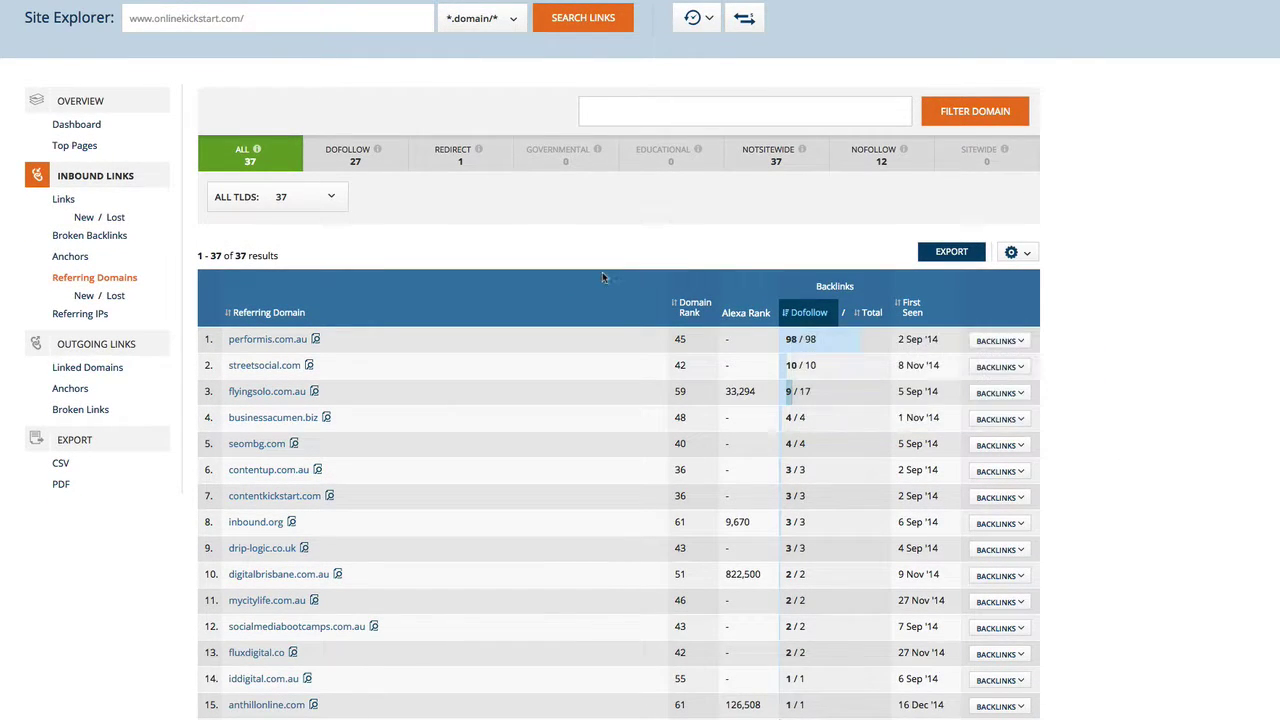
scroll(389, 311, "down", 3)
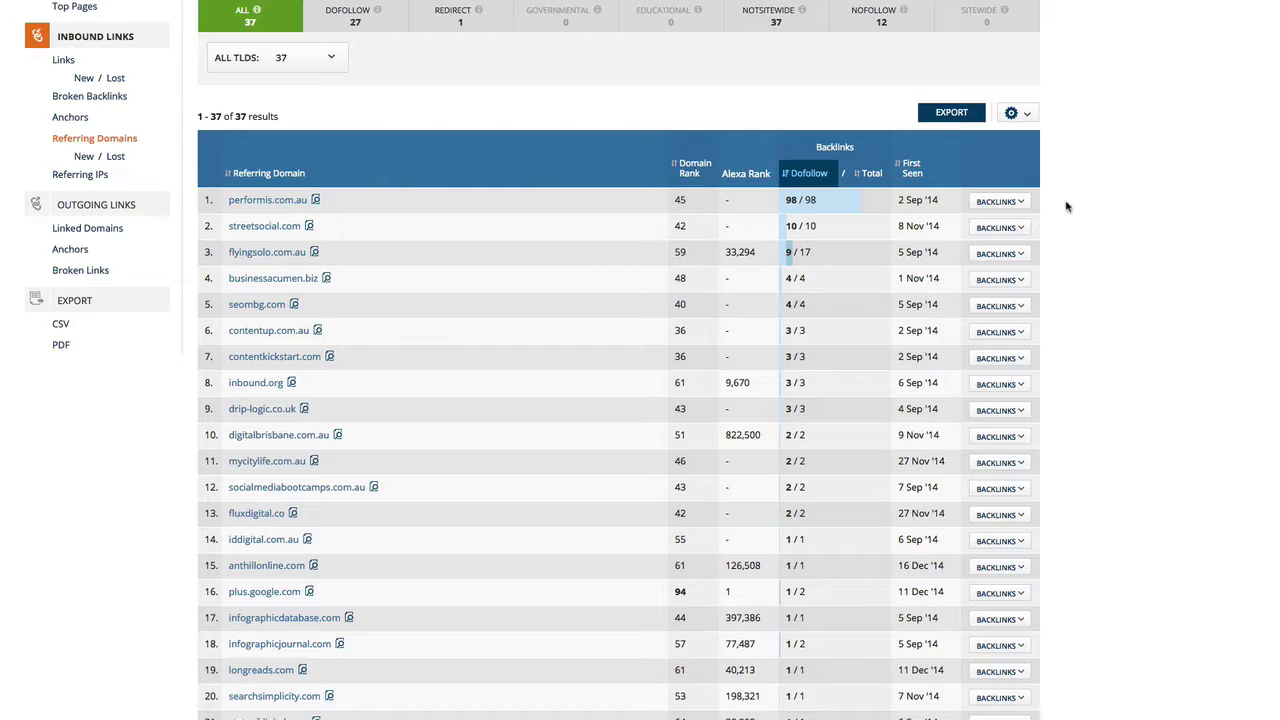
Inspect the individual backlinks from performis.com.au and streetsocial.com, collapsing each domain's details after viewing.
left_click(1021, 204)
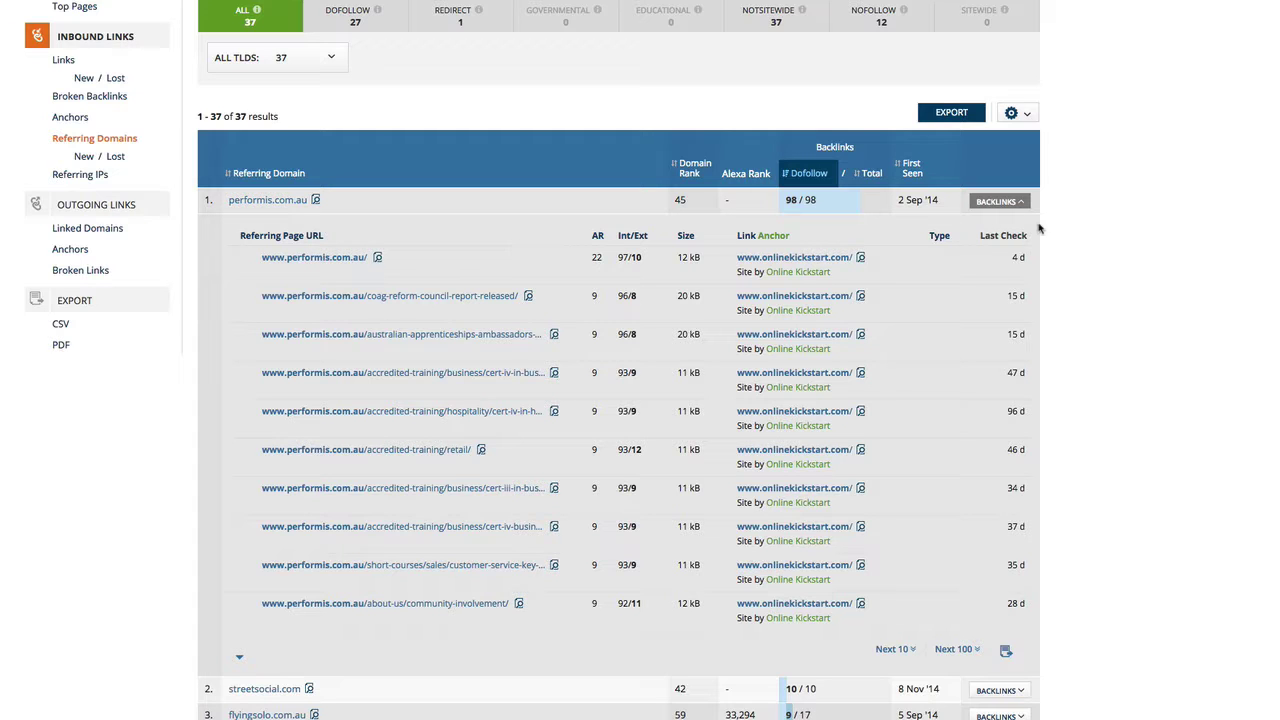
left_click(1000, 201)
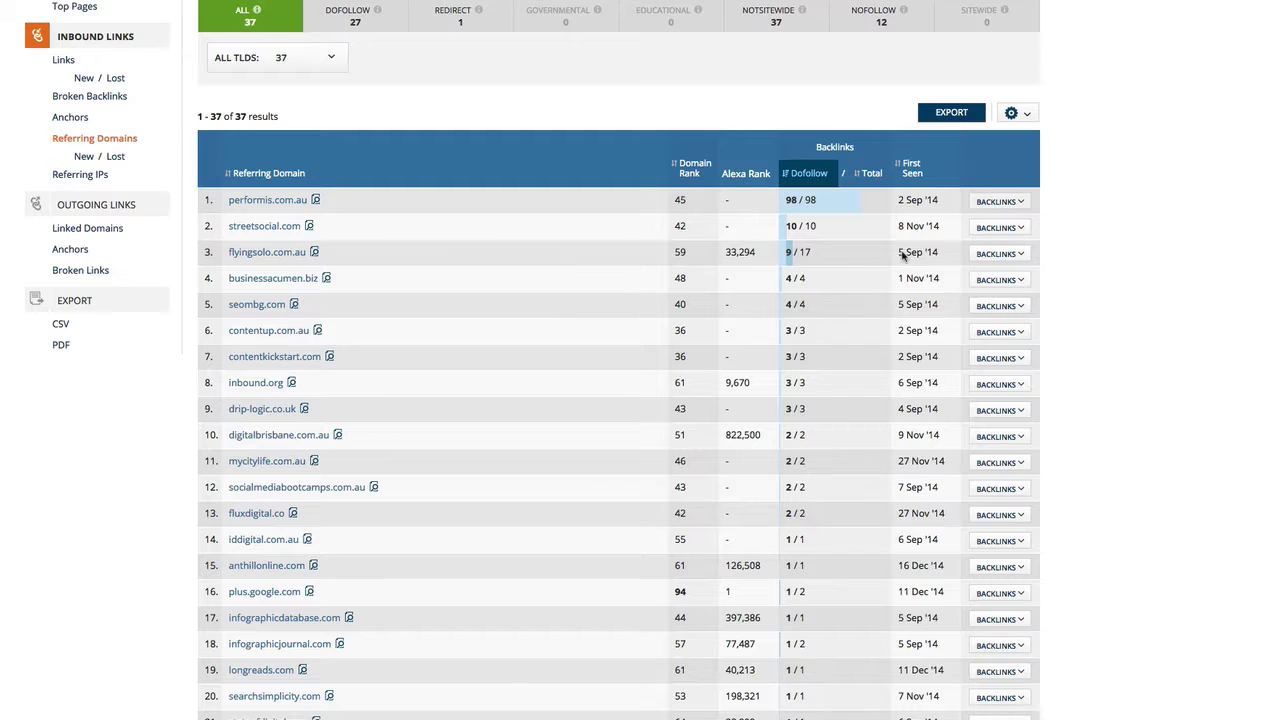
left_click(1020, 229)
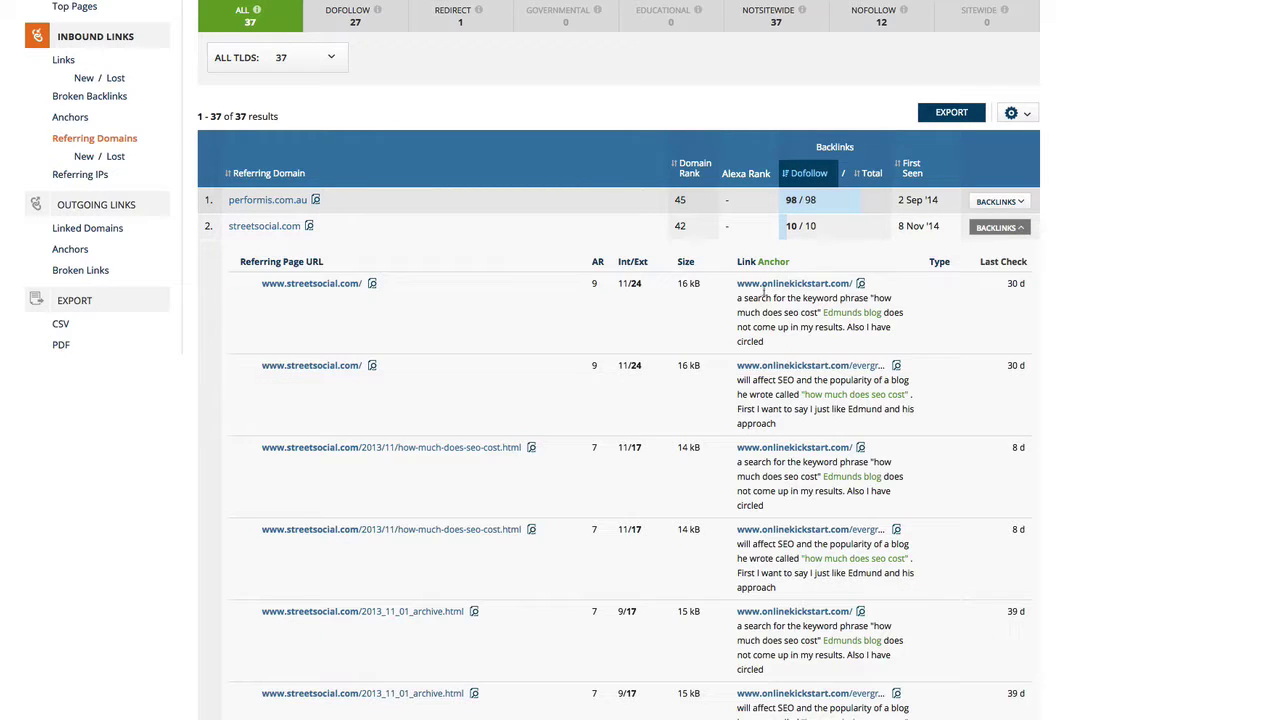
scroll(577, 290, "down", 1)
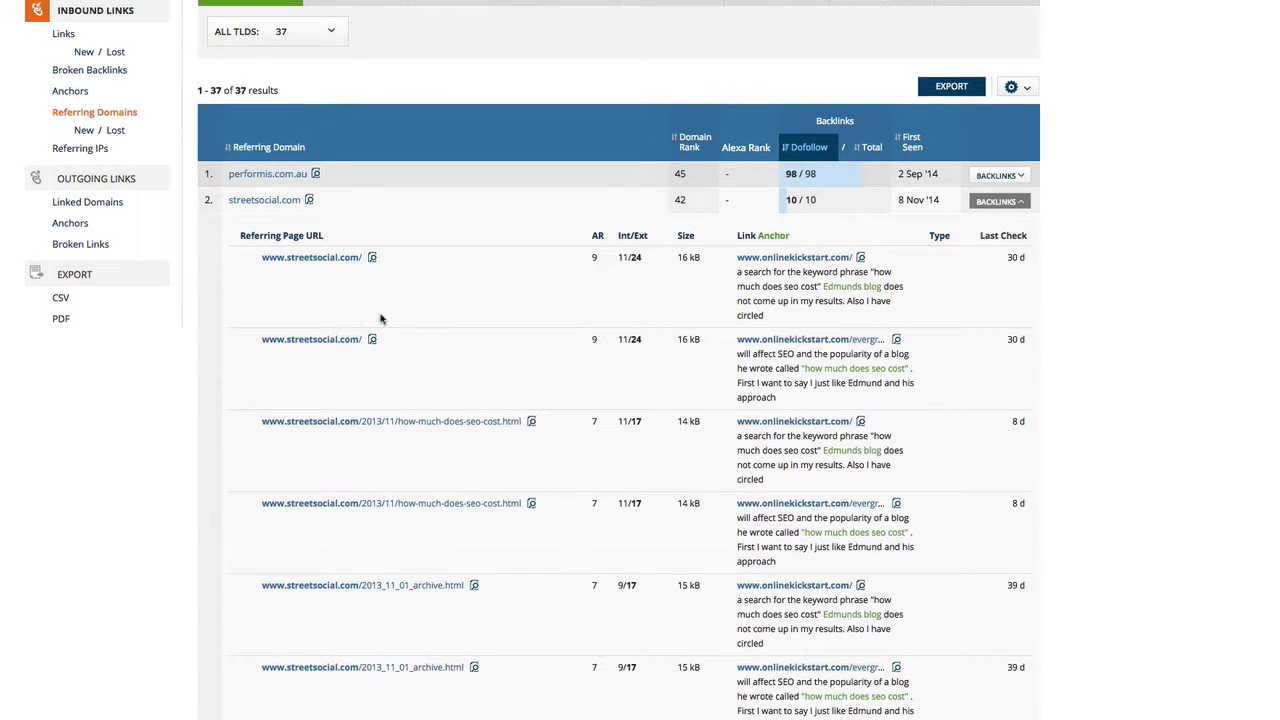
scroll(380, 319, "down", 1)
scroll(380, 319, "down", 2)
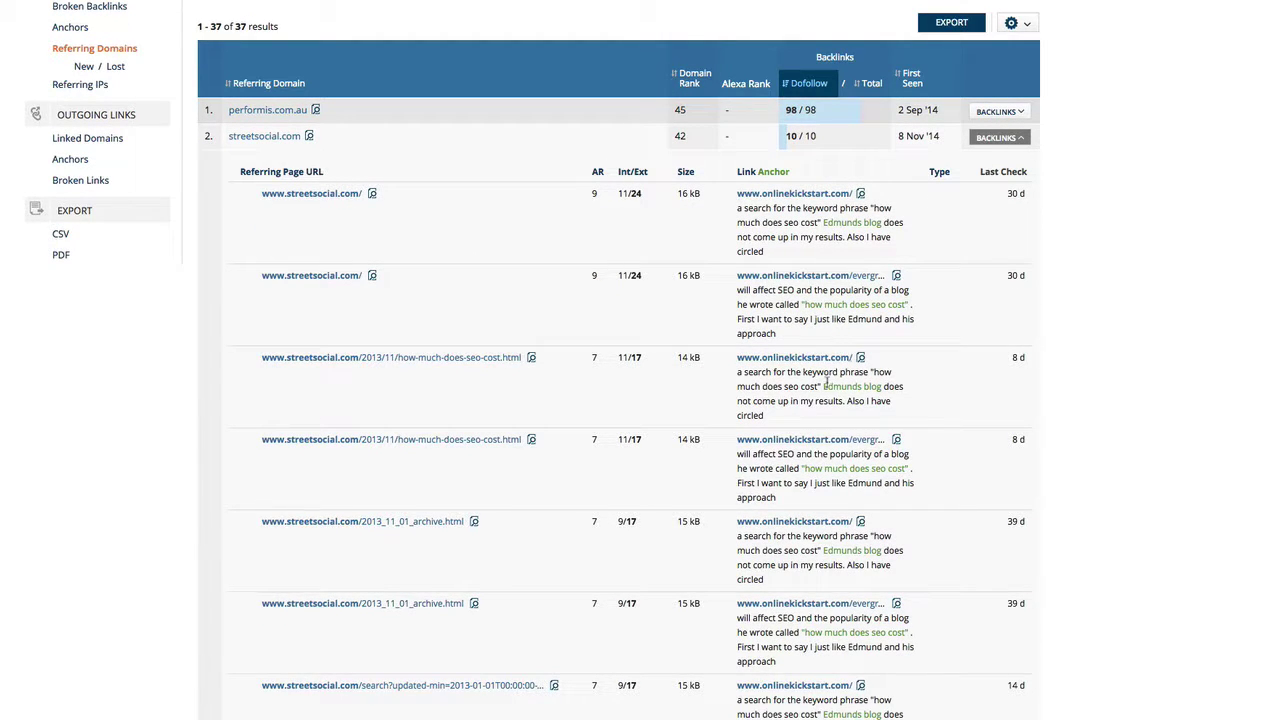
left_click(1000, 137)
Look over the full list of referring domains and expand the backlinks from seombg.com.
scroll(409, 390, "down", 5)
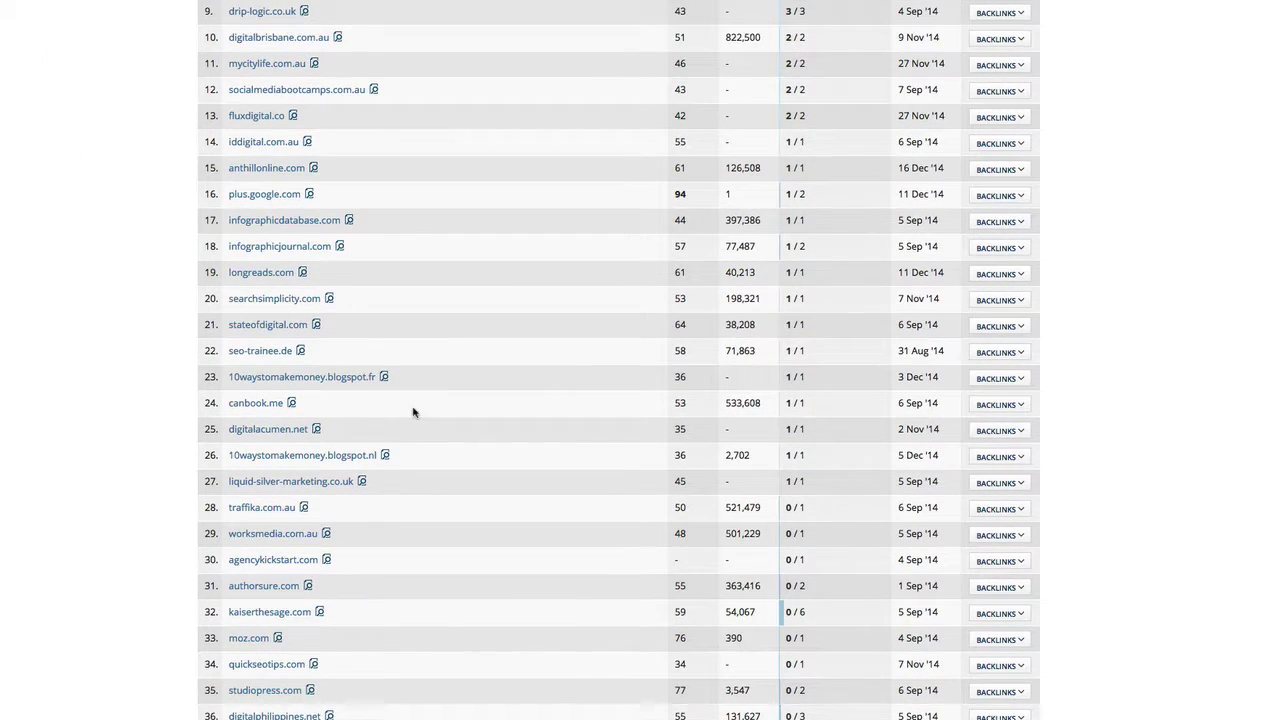
scroll(431, 543, "up", 5)
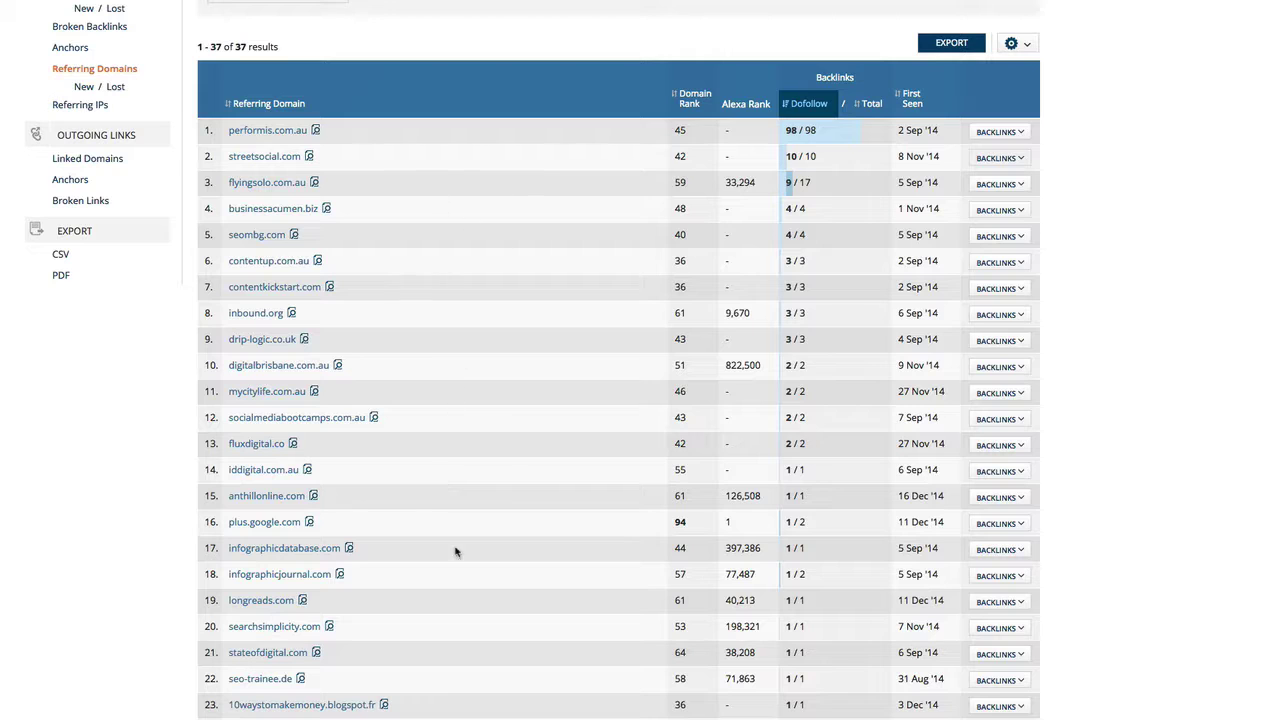
scroll(440, 568, "up", 4)
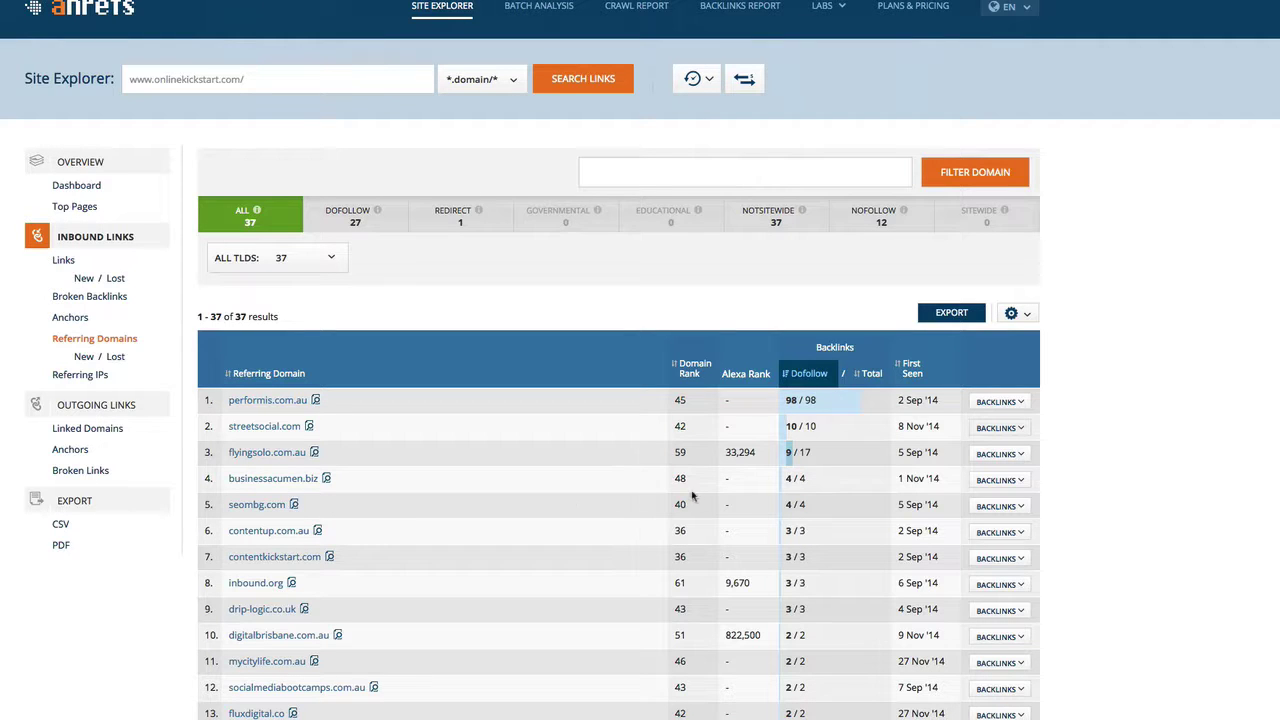
left_click(1013, 508)
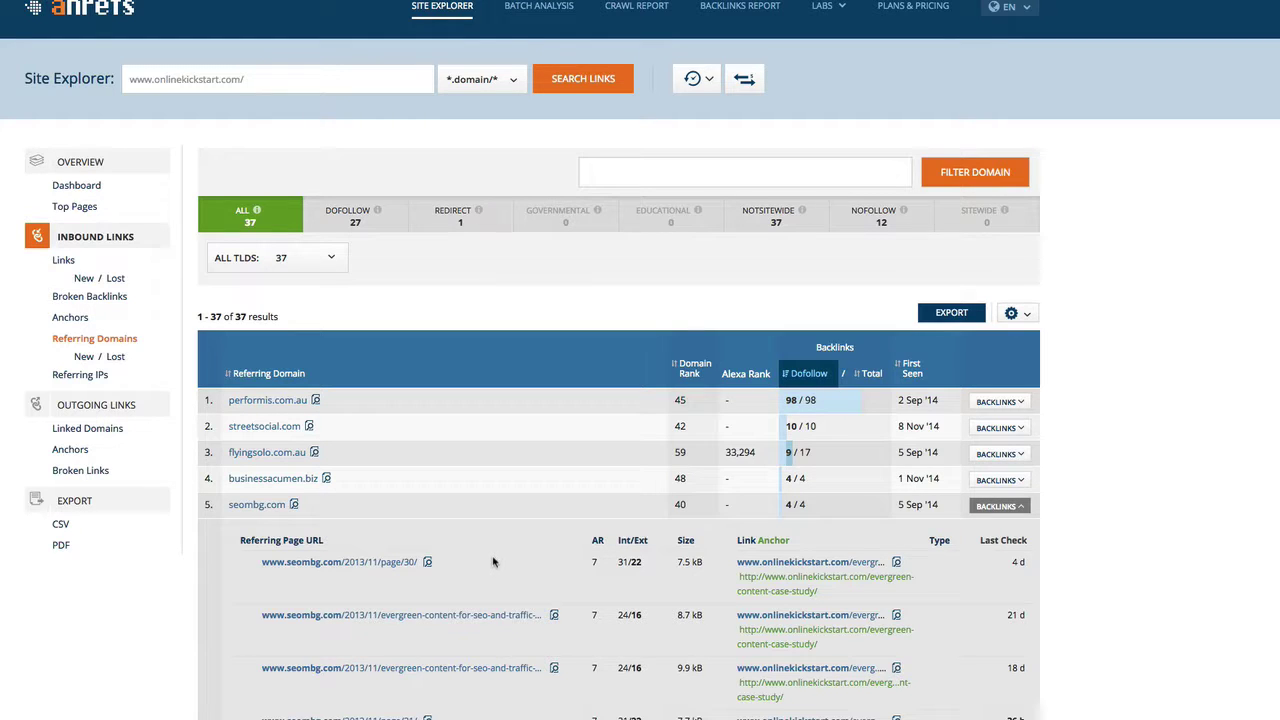
scroll(497, 548, "up", 1)
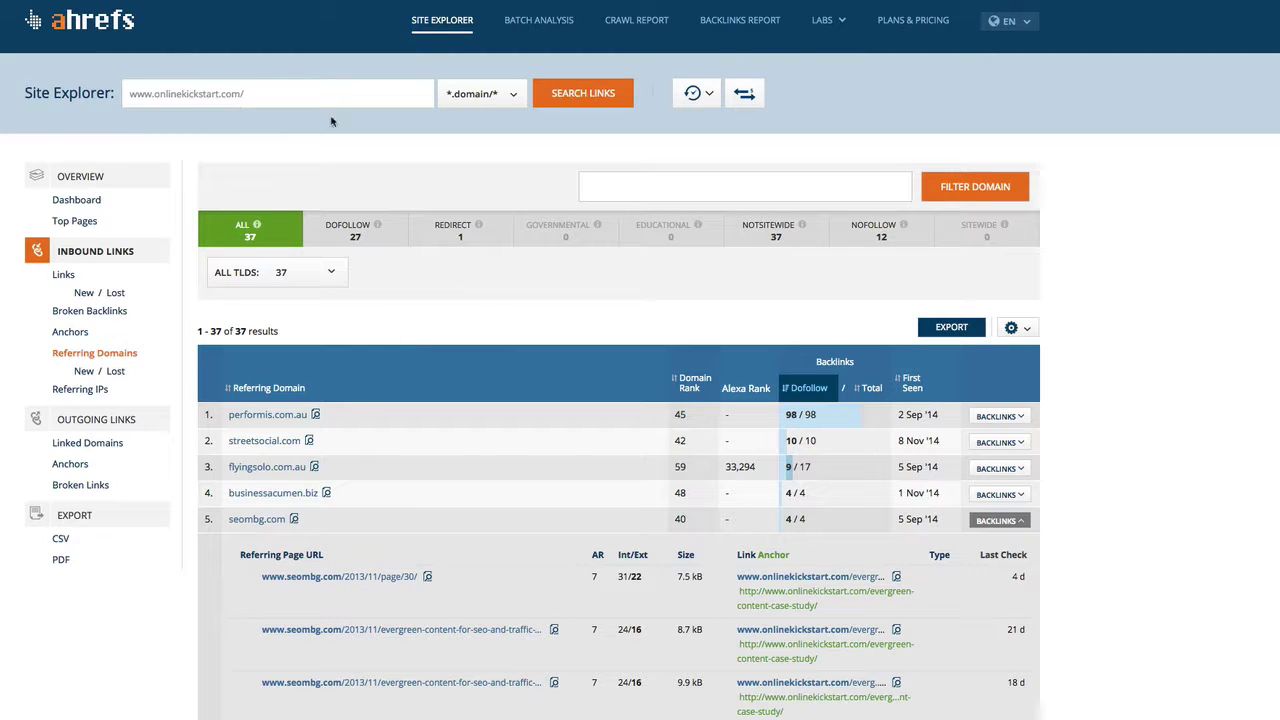
left_click(516, 97)
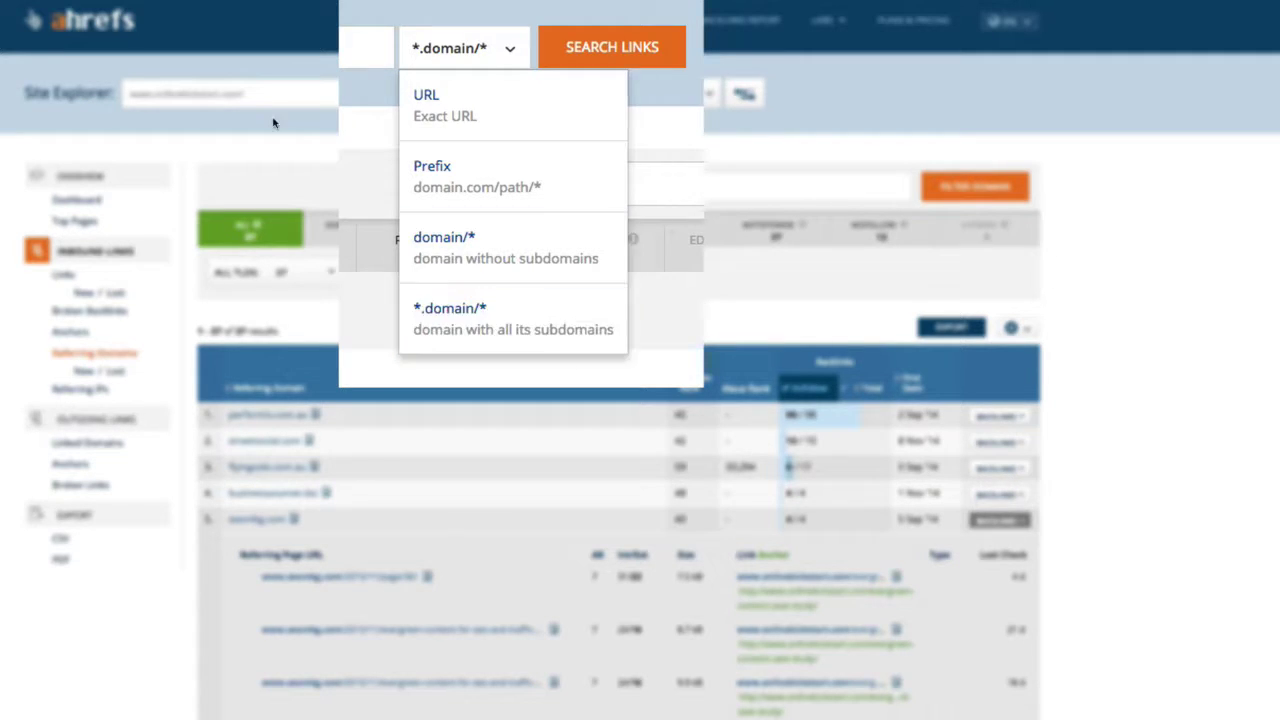
left_click(259, 21)
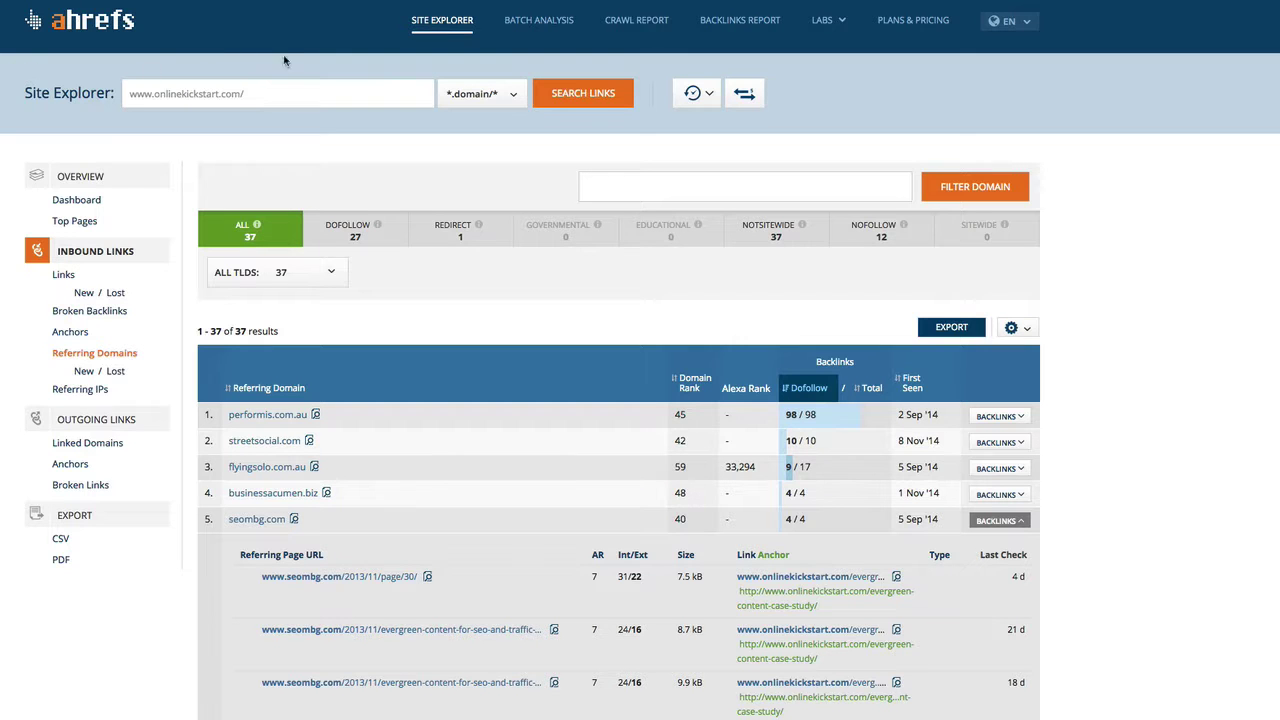
left_click(275, 93)
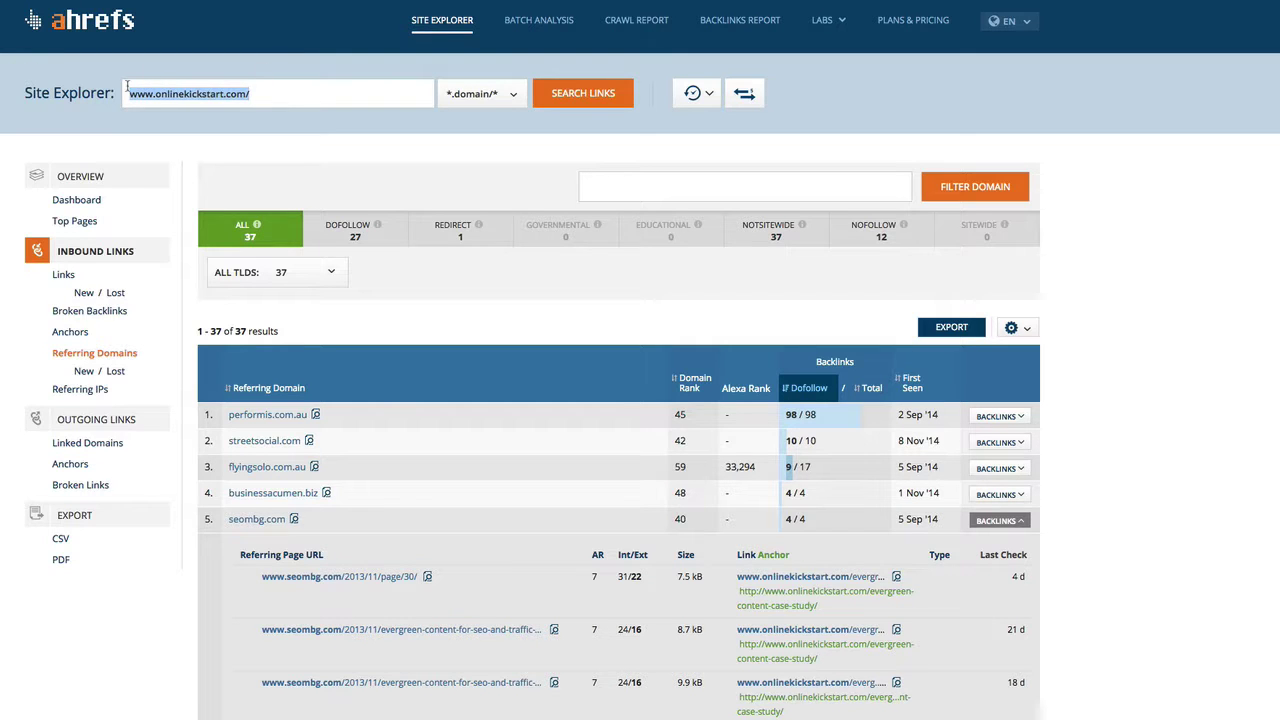
type("http://www.onlinekickstart.com/content-marketing-framework/")
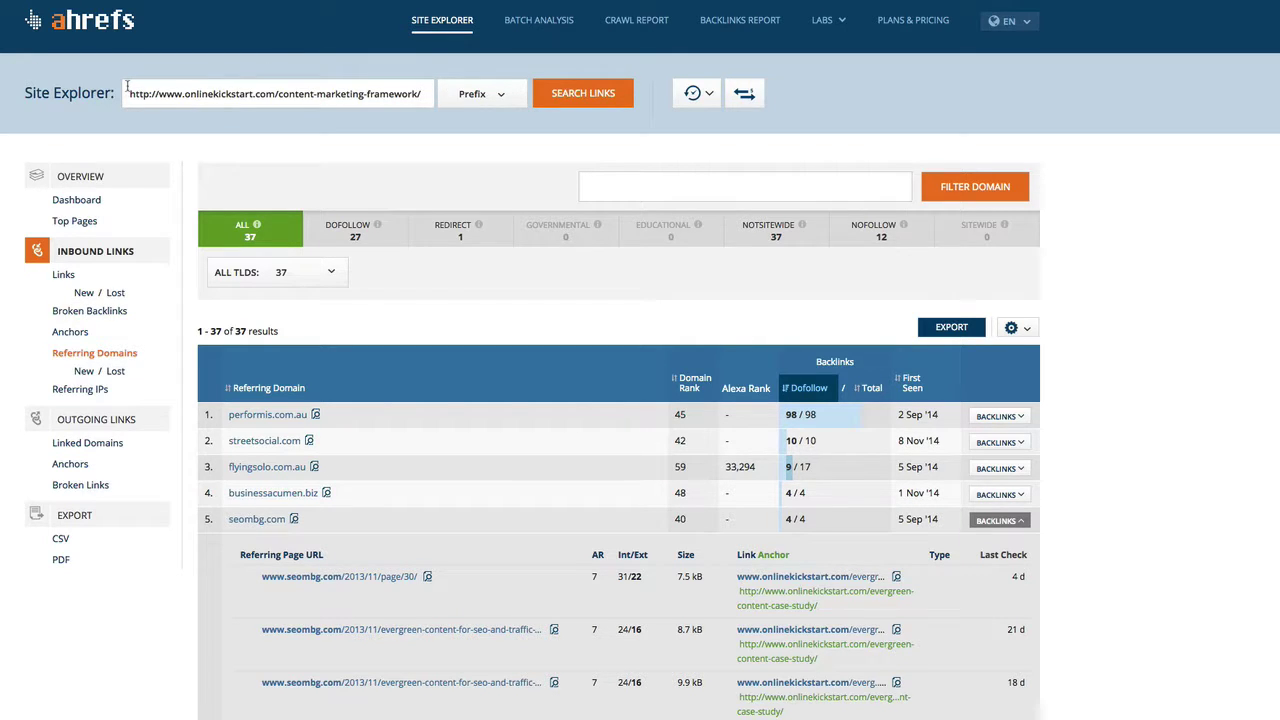
left_click(503, 95)
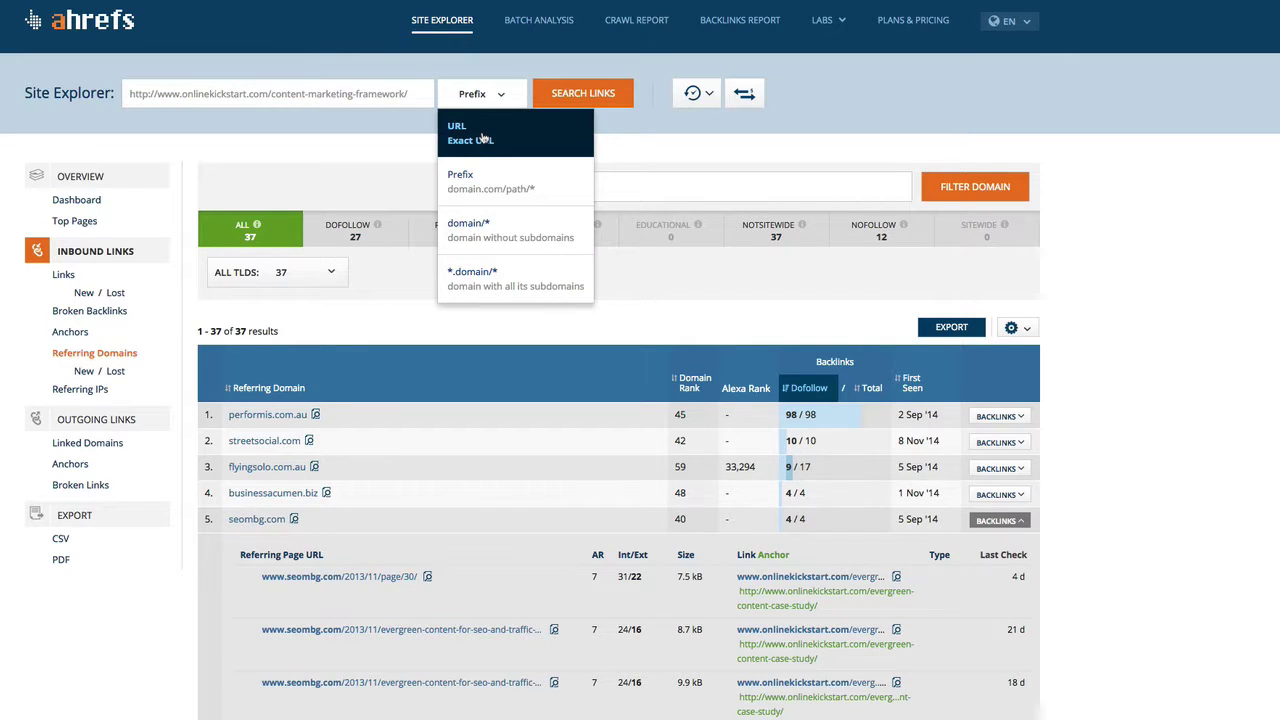
left_click(483, 138)
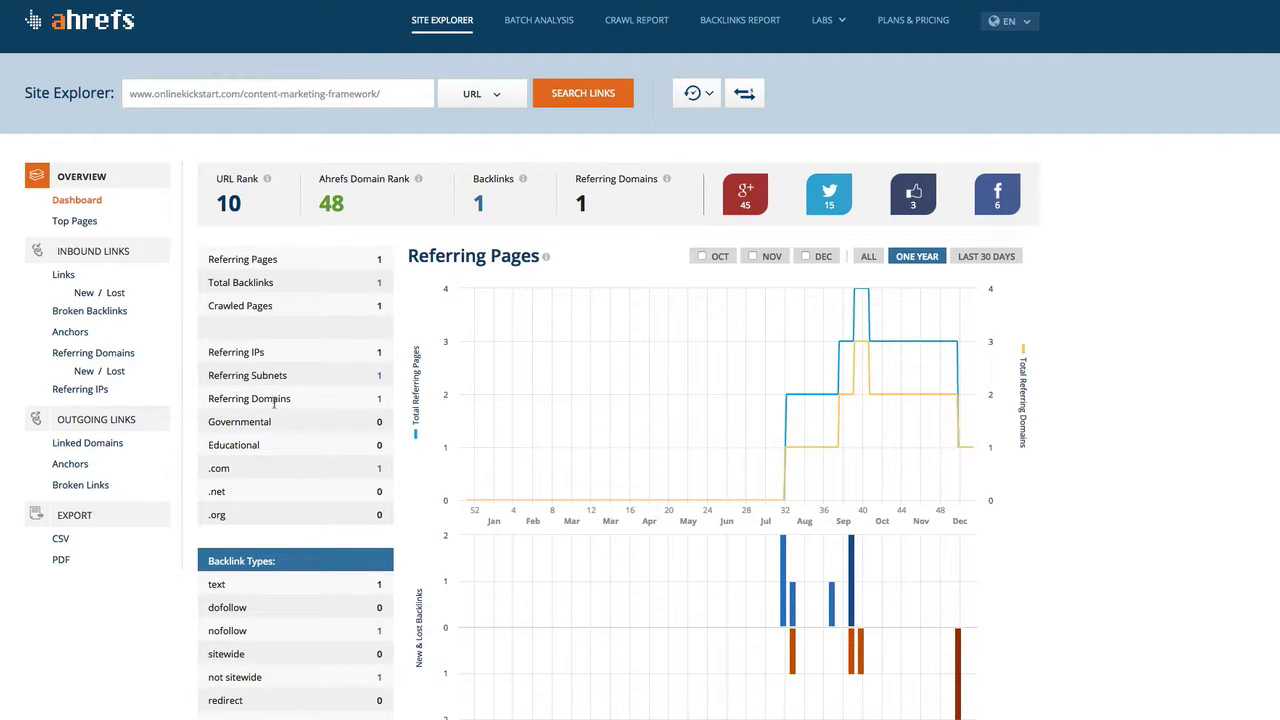
mouse_move(381, 405)
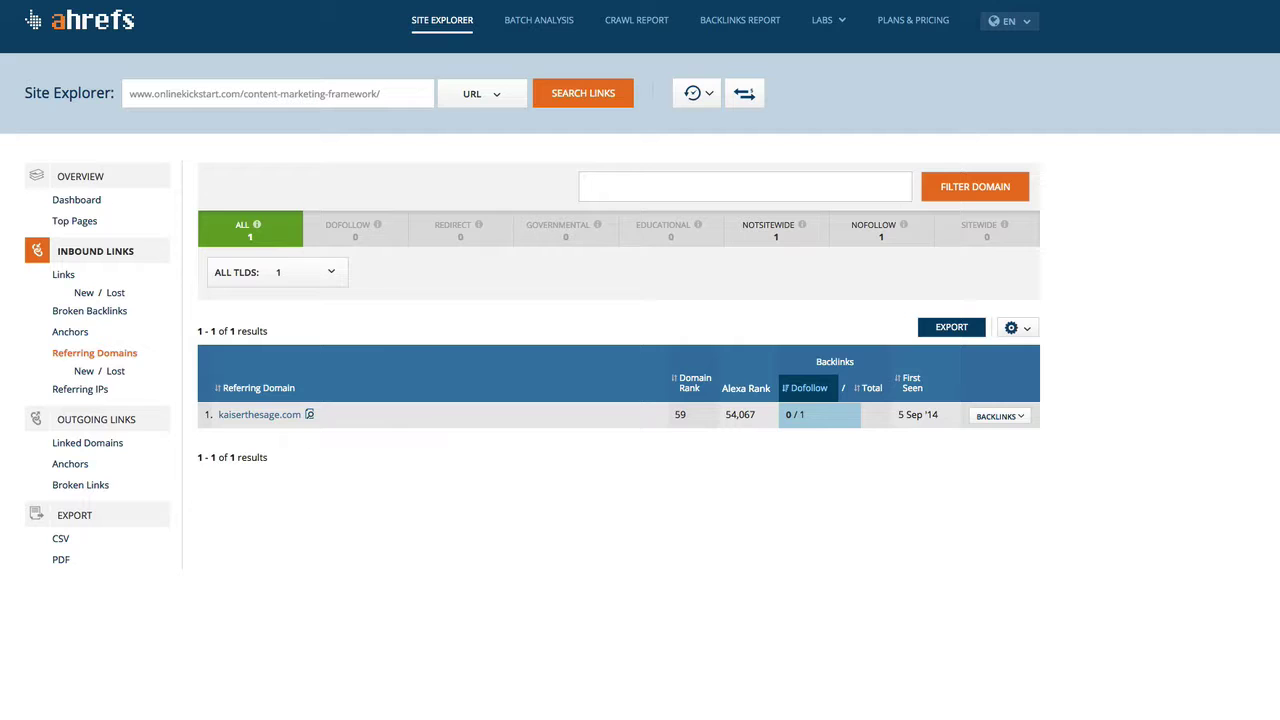
left_click(500, 94)
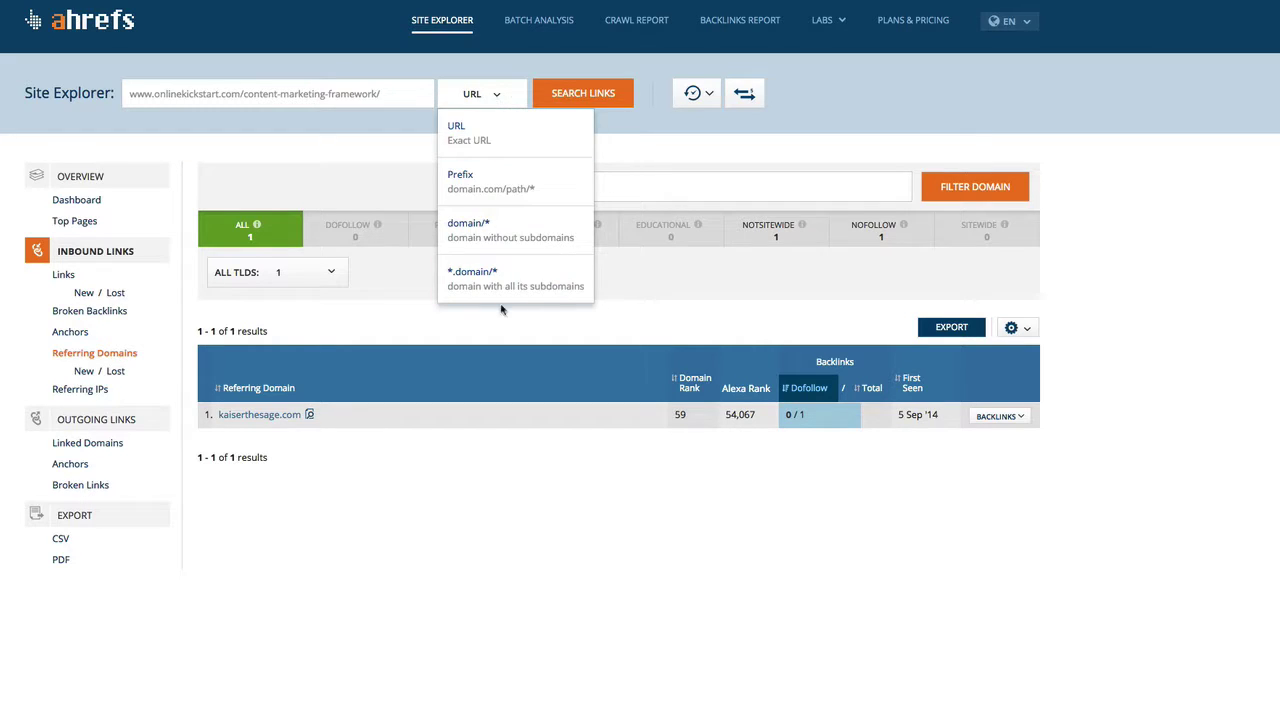
left_click(277, 97)
left_click_drag(247, 94, 406, 97)
key("BackSpace")
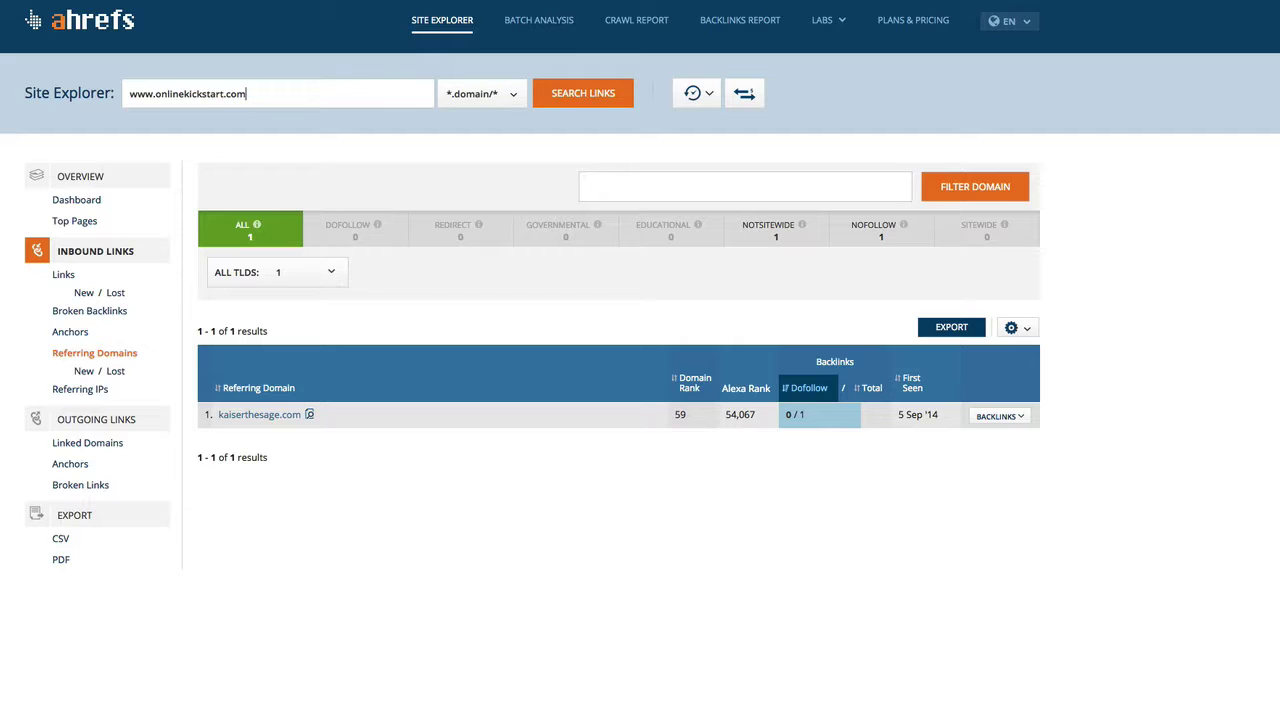
left_click(511, 96)
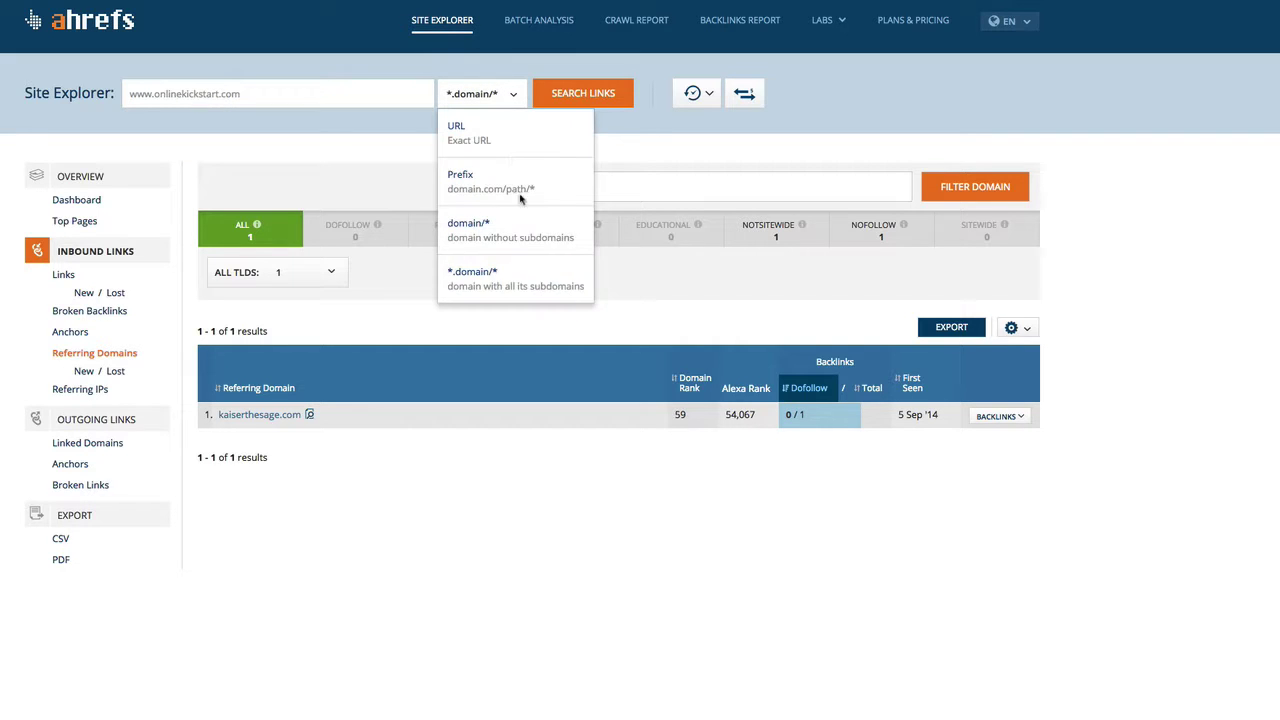
left_click(488, 279)
left_click(580, 96)
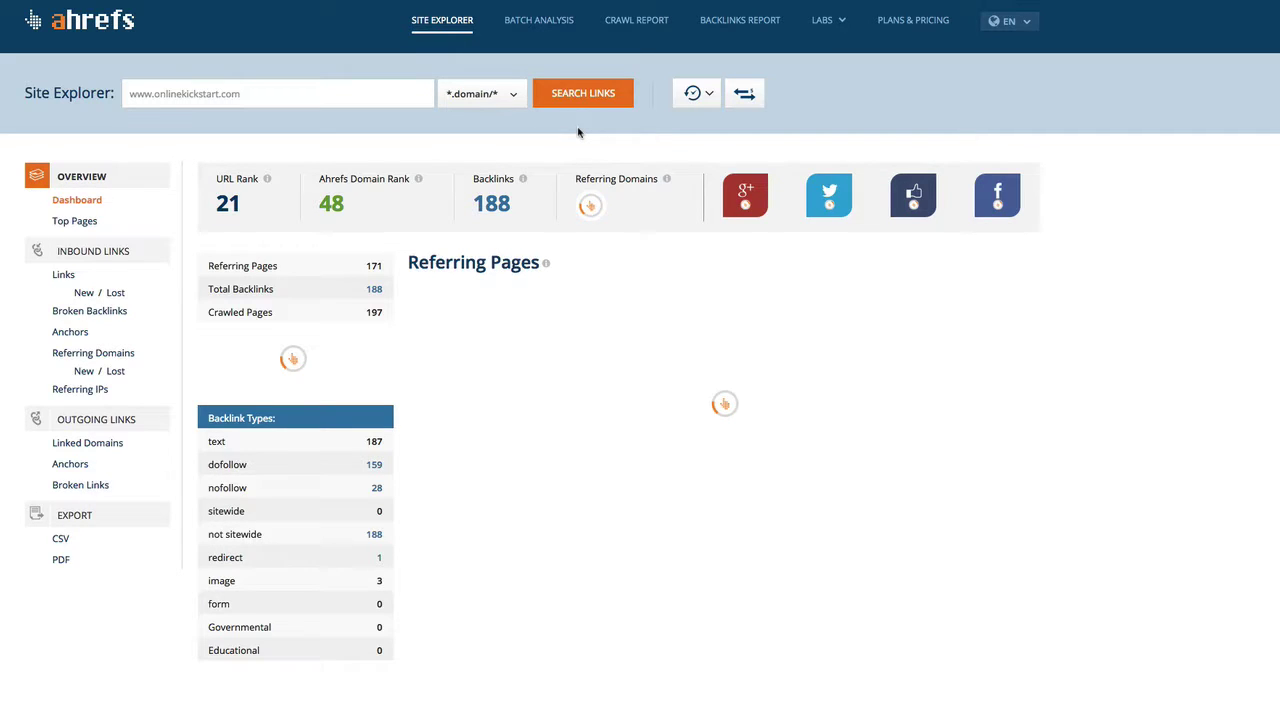
Examine the dashboard's referring pages and new and lost backlinks charts, the CTLDs distribution map and the anchors cloud.
scroll(660, 310, "down", 3)
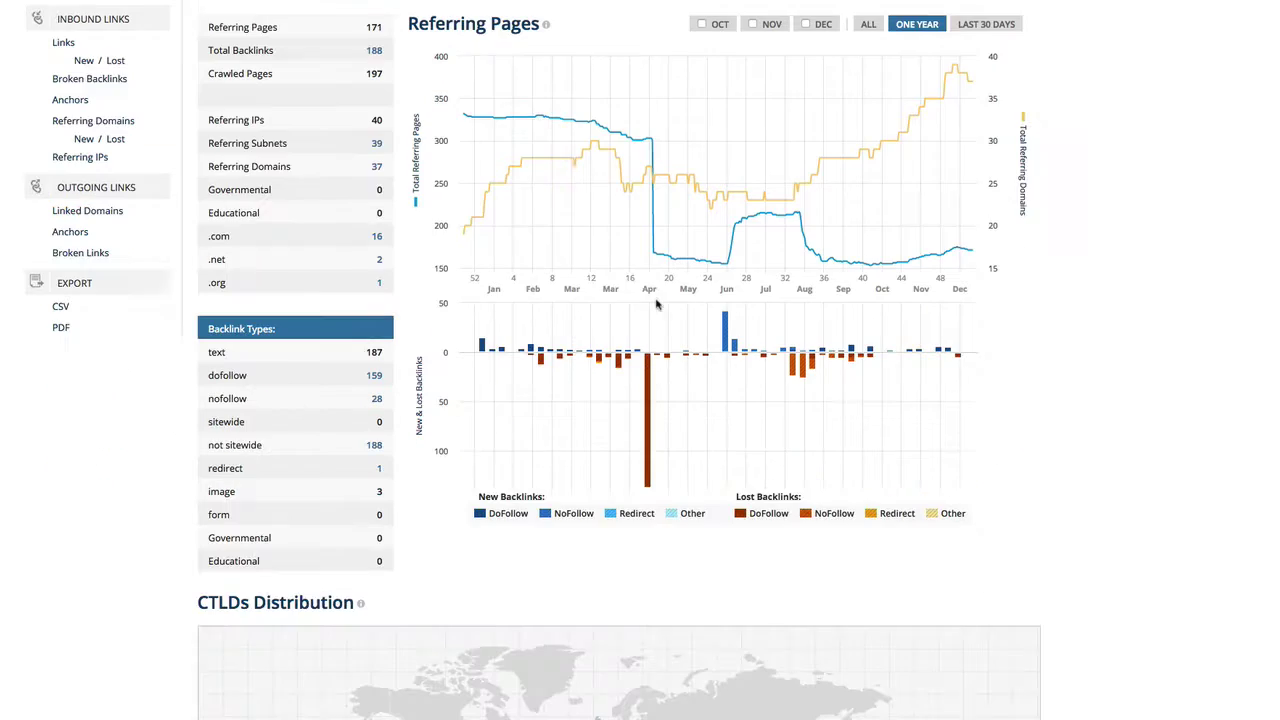
scroll(643, 240, "down", 4)
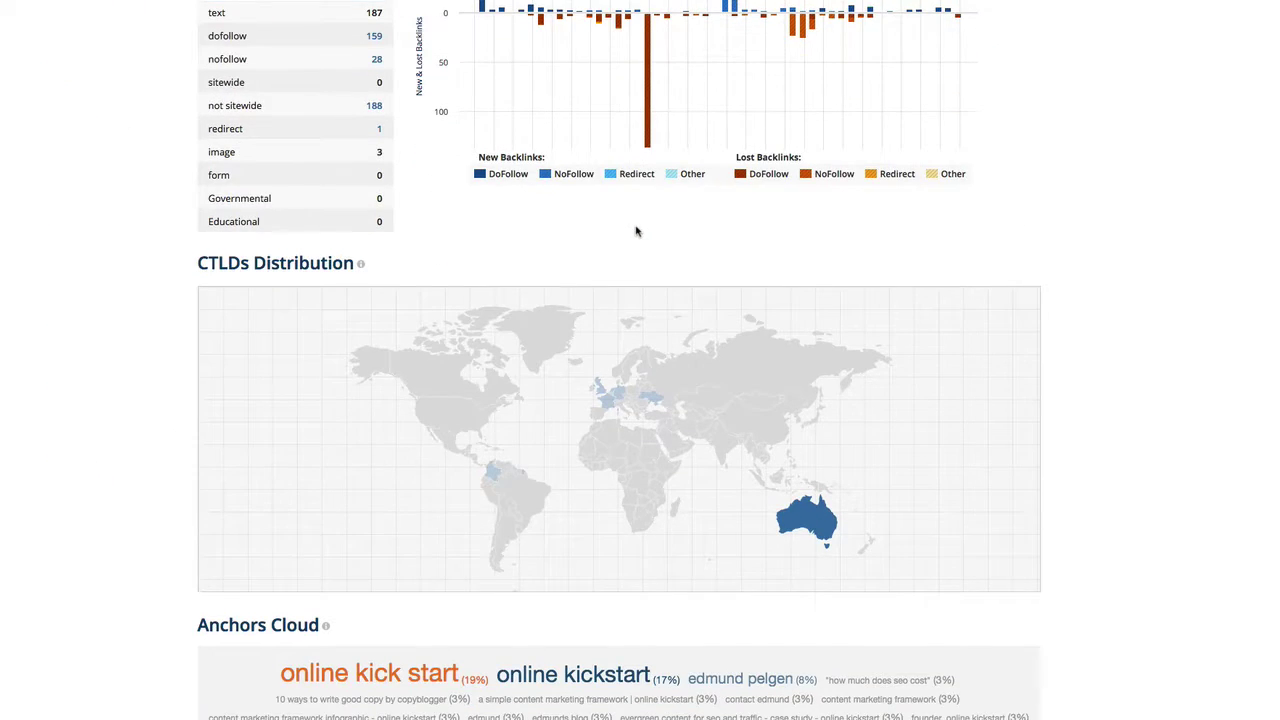
scroll(597, 210, "down", 1)
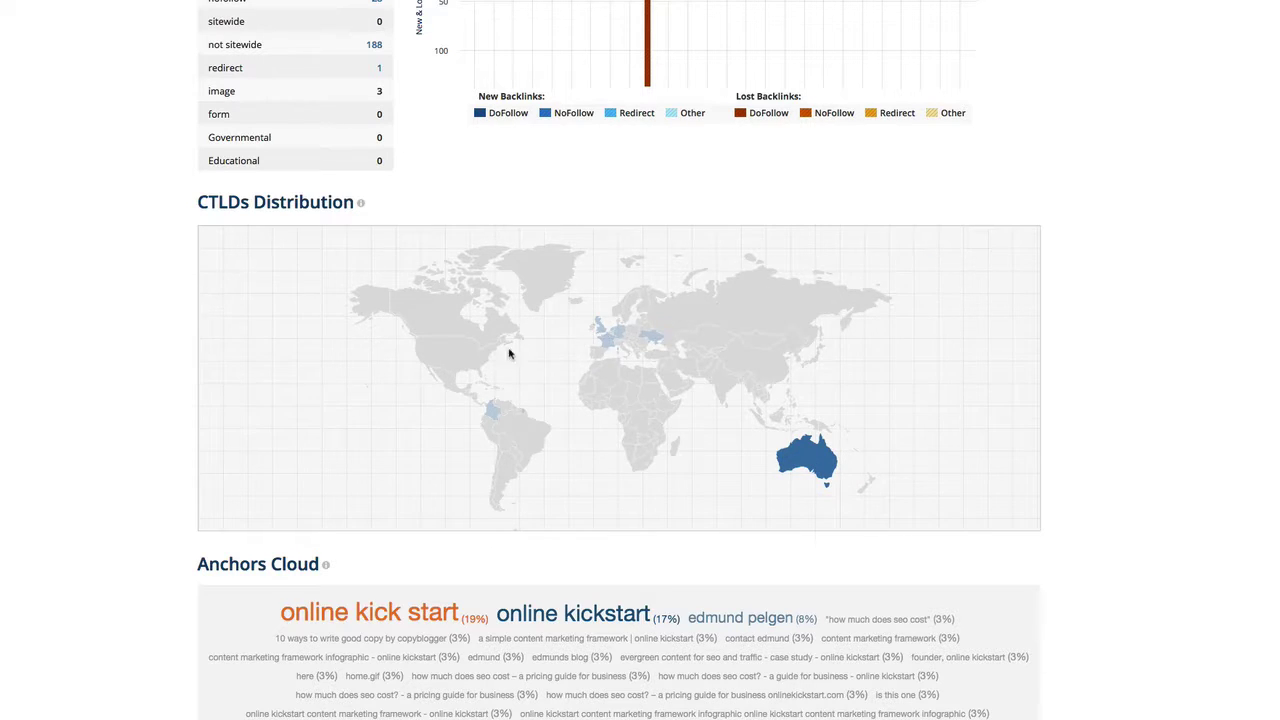
scroll(582, 358, "down", 3)
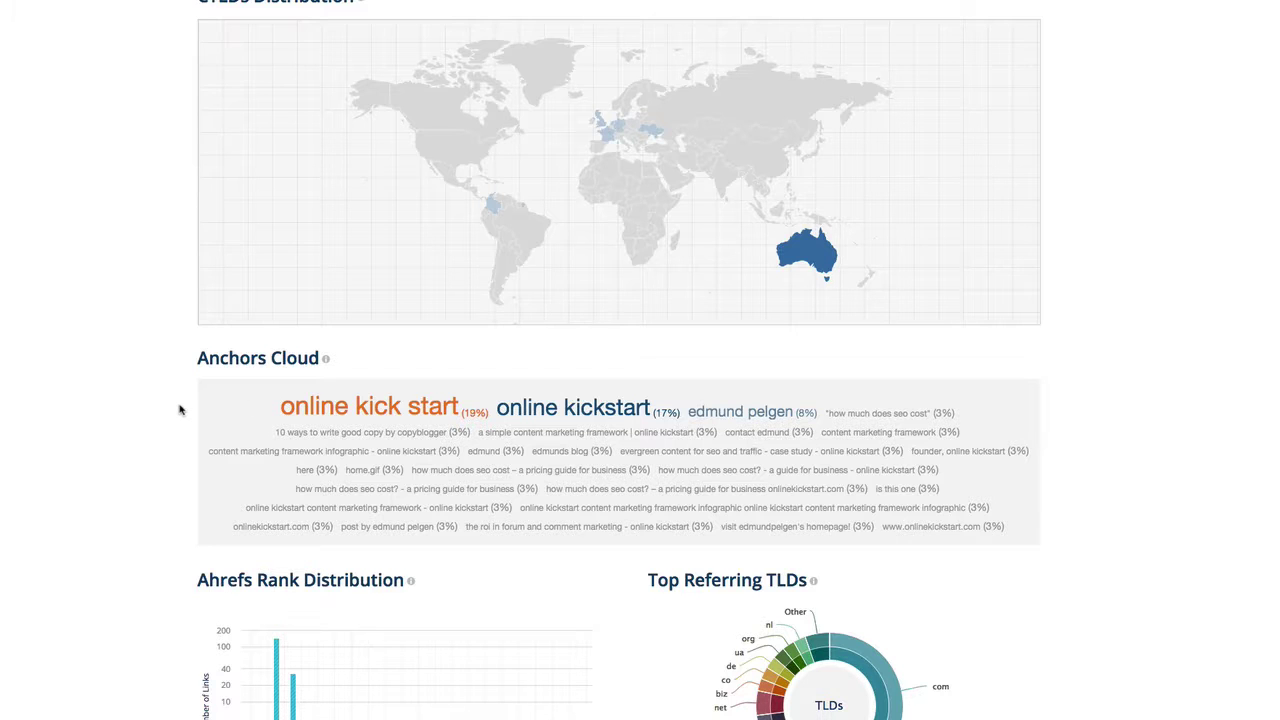
scroll(180, 410, "down", 1)
scroll(172, 395, "down", 3)
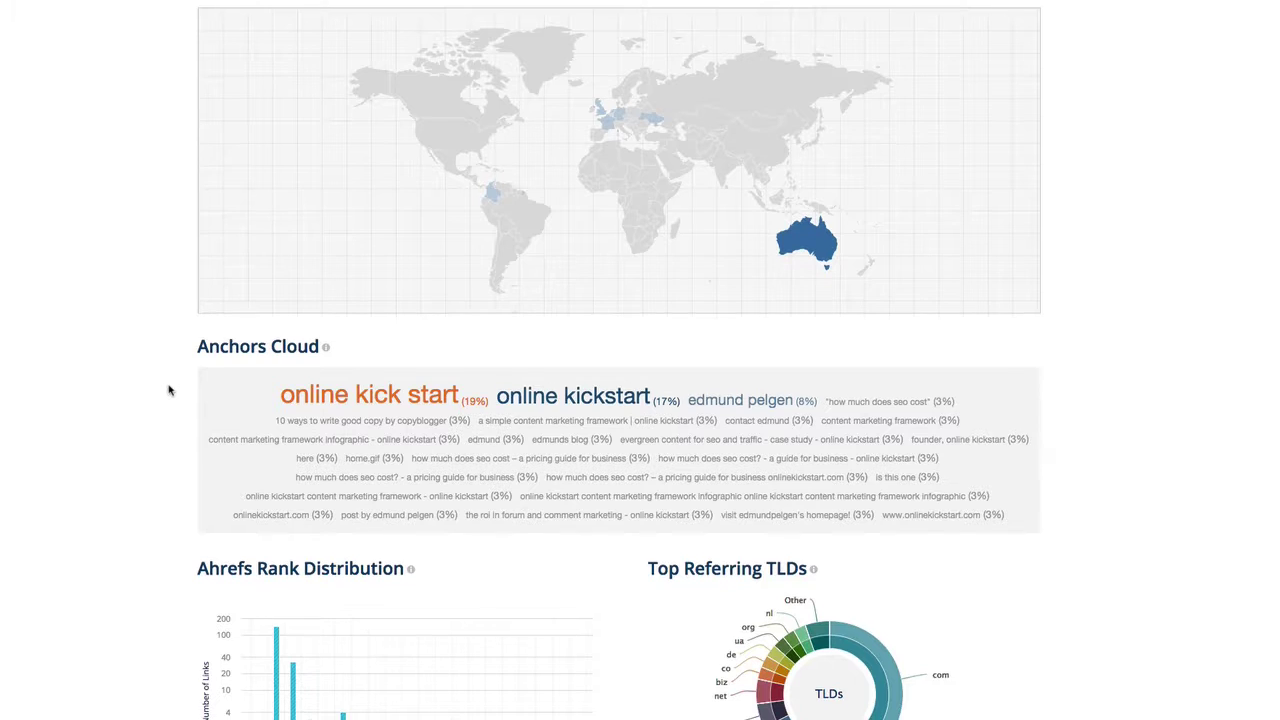
Examine the Ahrefs rank distribution, top referring TLDs, anchor phrases and anchor terms charts further down the dashboard.
scroll(165, 387, "down", 6)
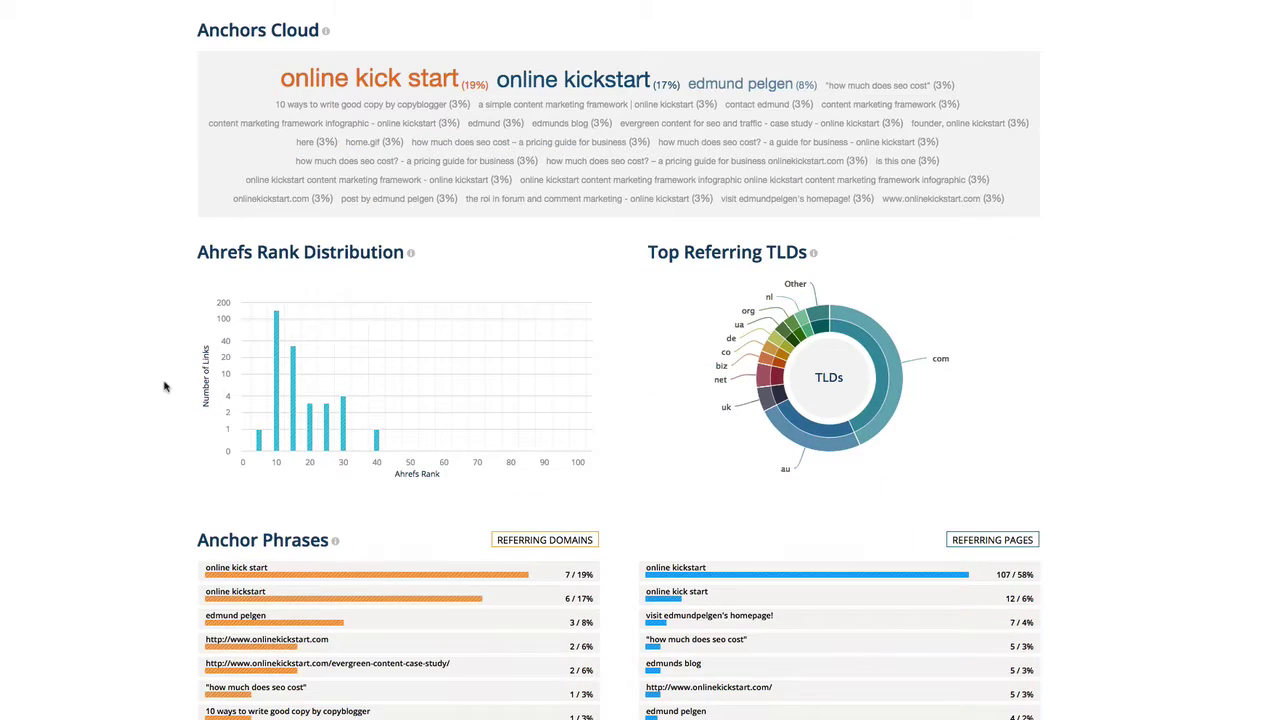
scroll(640, 700, "down", 8)
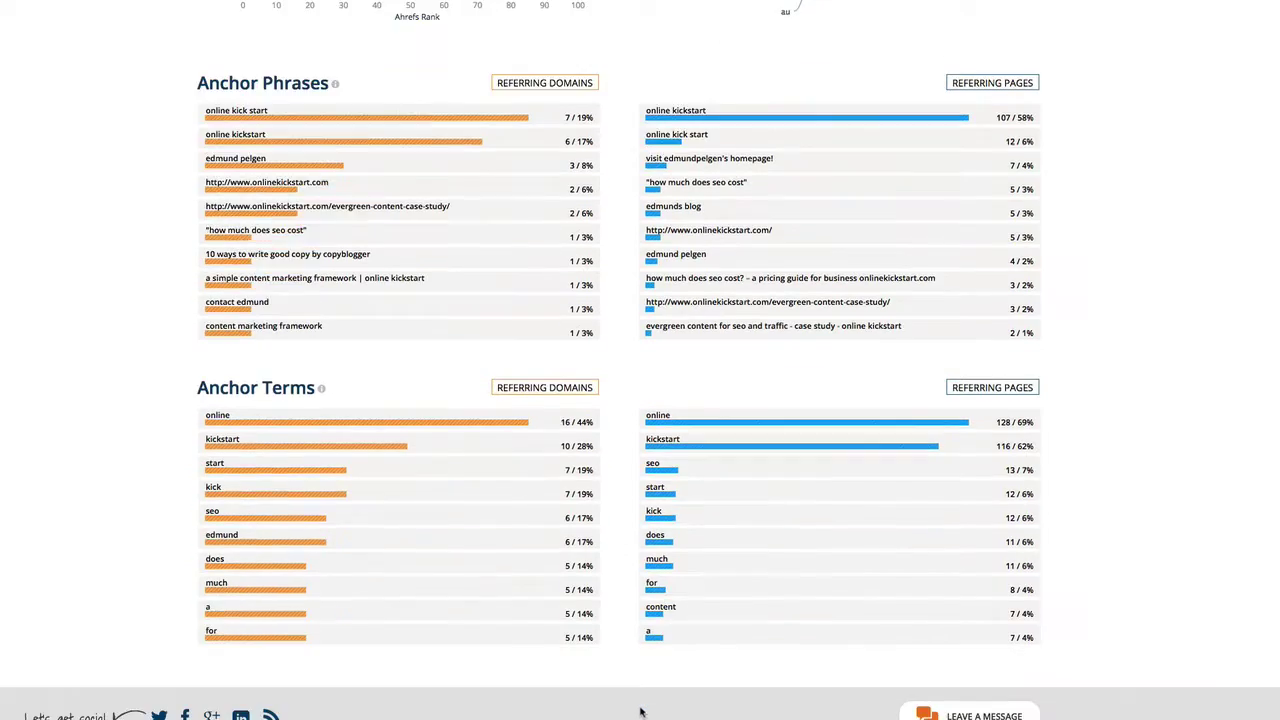
scroll(640, 700, "up", 20)
scroll(630, 692, "up", 1)
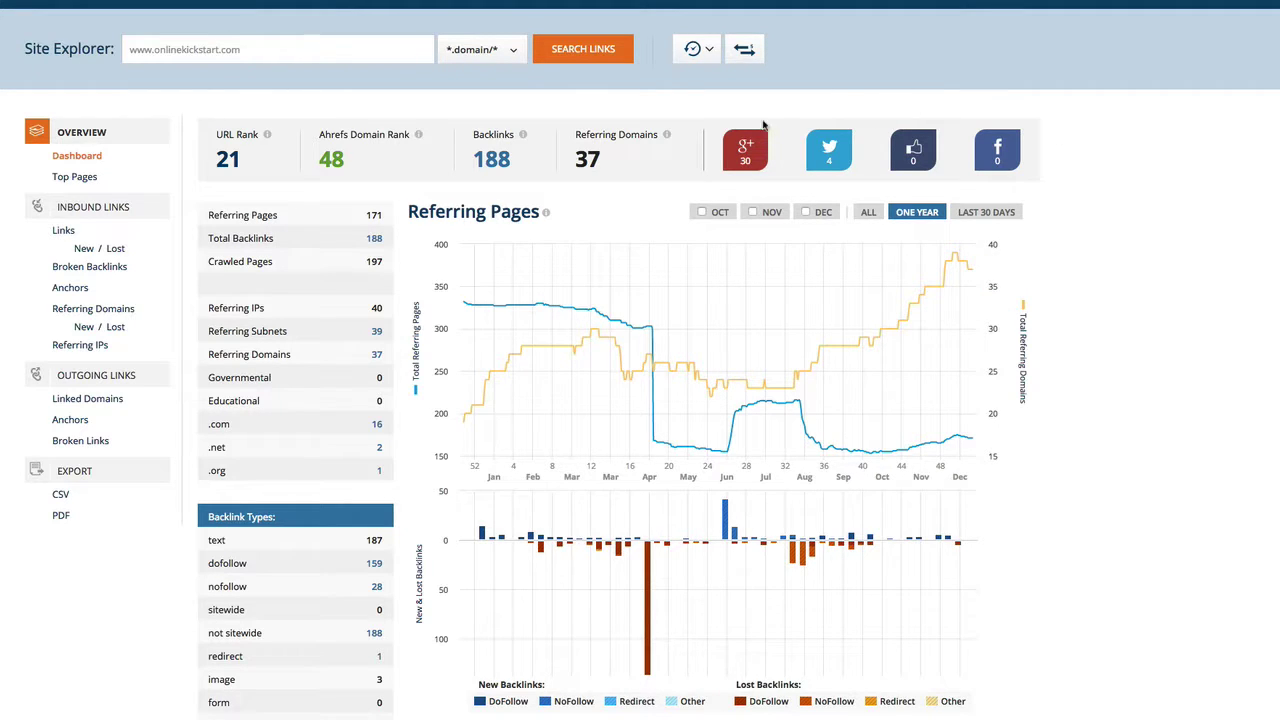
mouse_move(1012, 150)
left_click(533, 5)
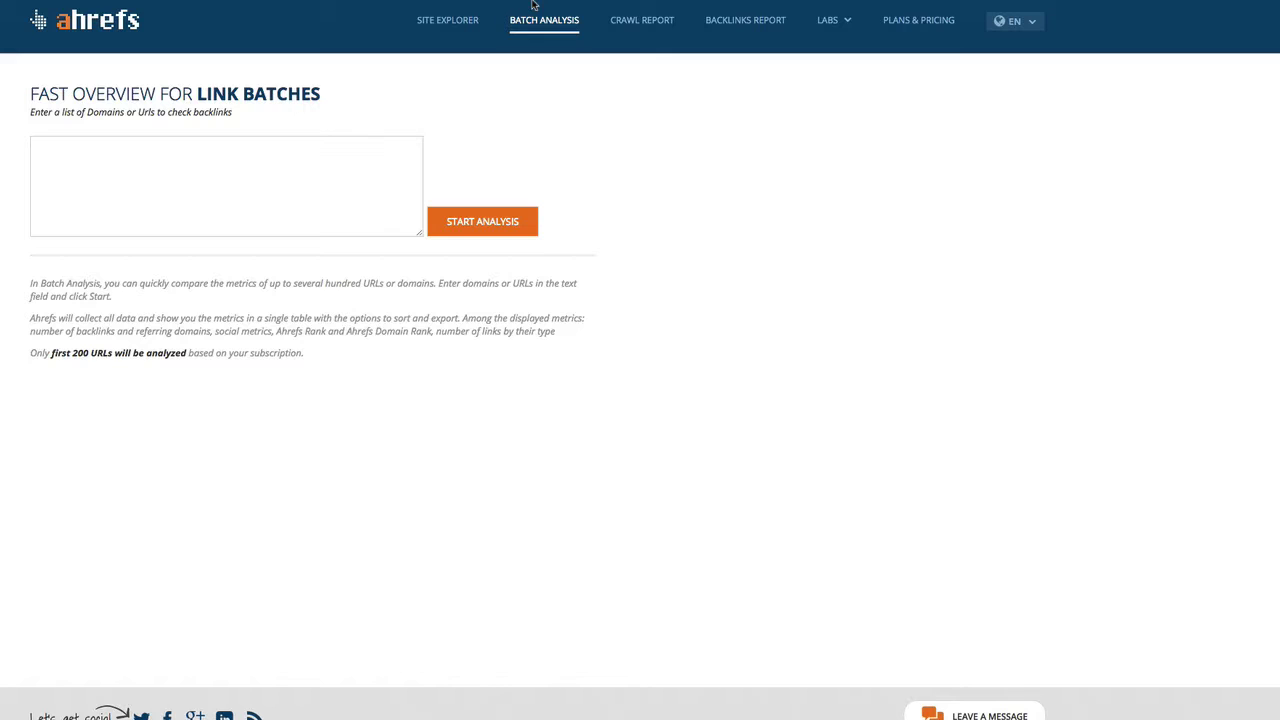
left_click(68, 203)
type("http://www.onlinekickstart.com/")
type("http://iselect.com.au/")
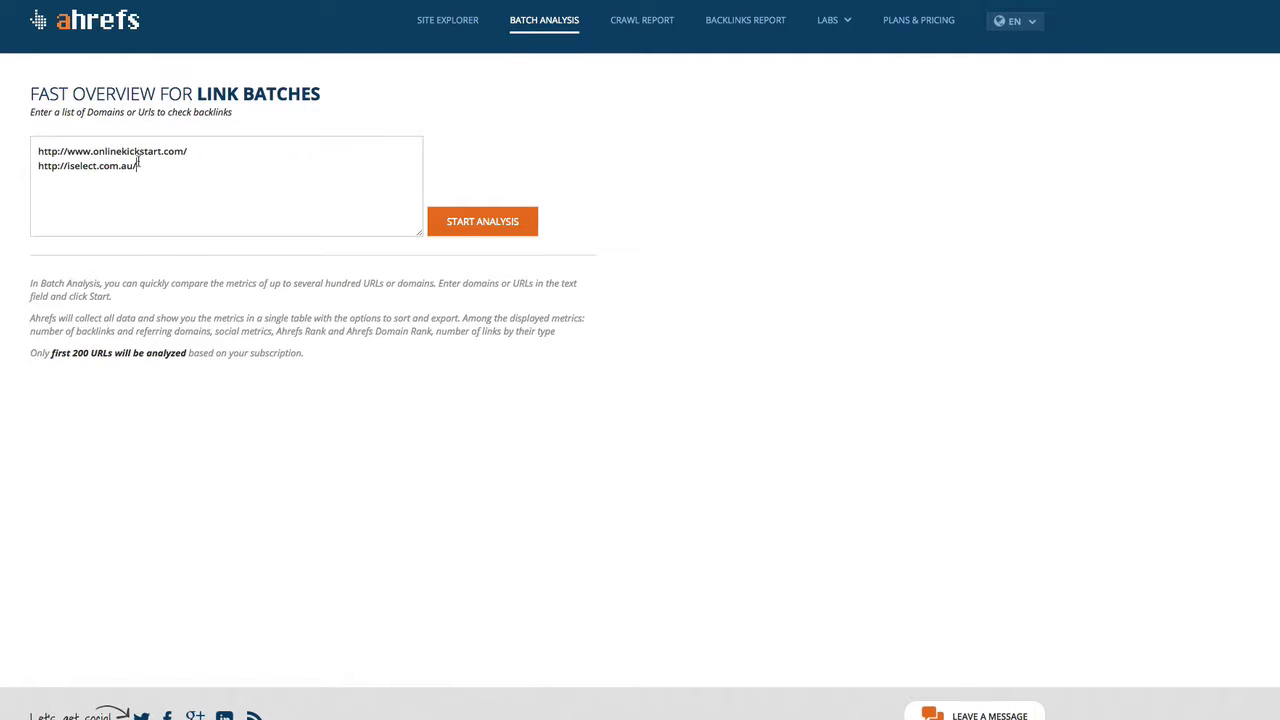
left_click(463, 221)
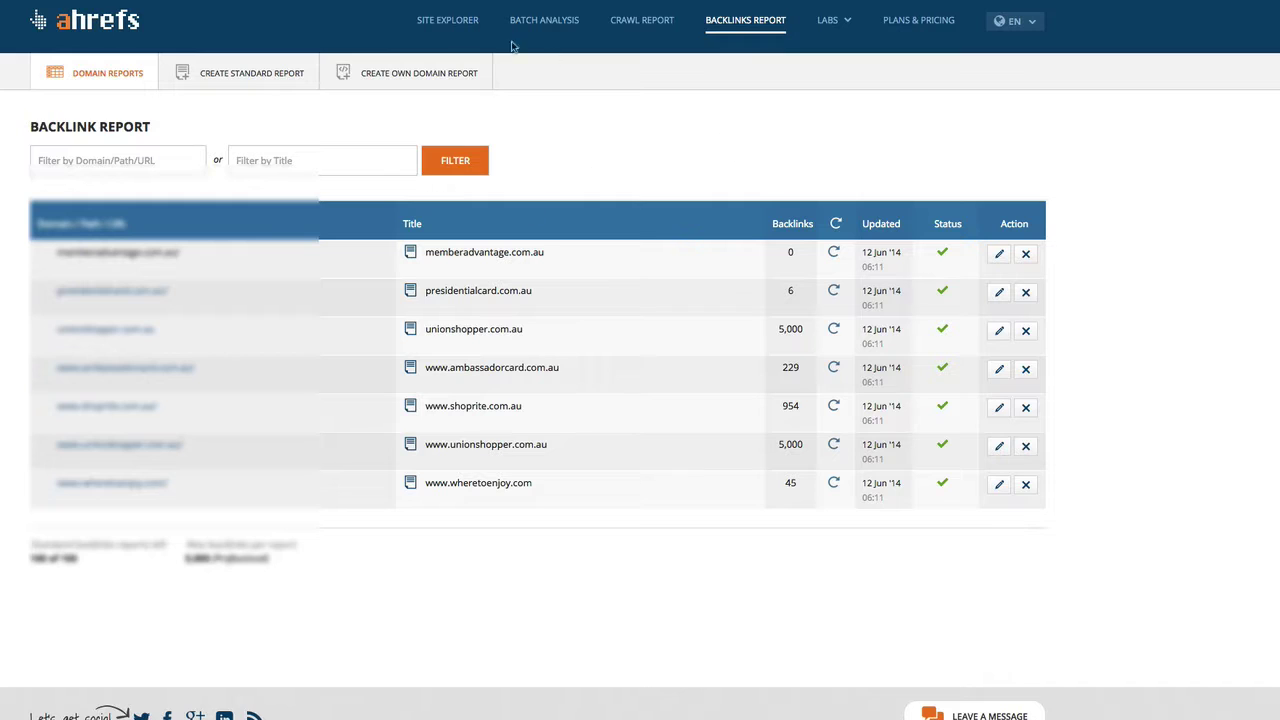
left_click(849, 24)
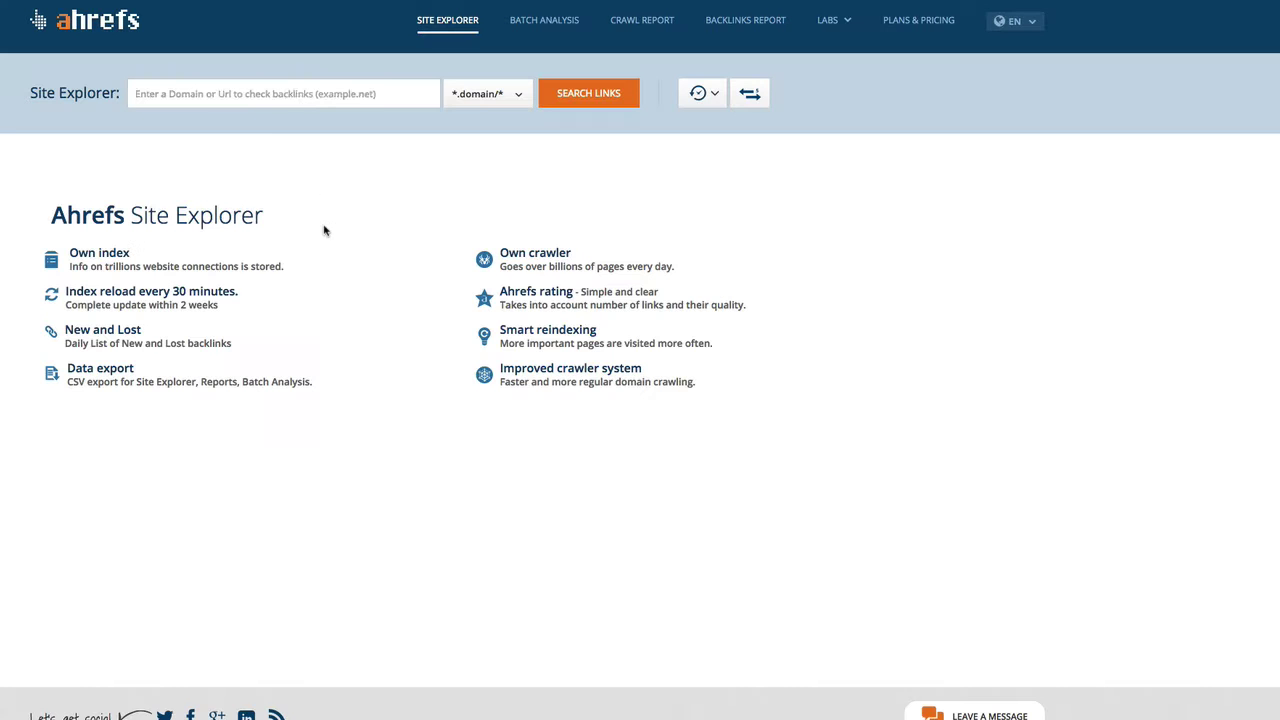
left_click(250, 90)
type("http://www.iselect.com.au/")
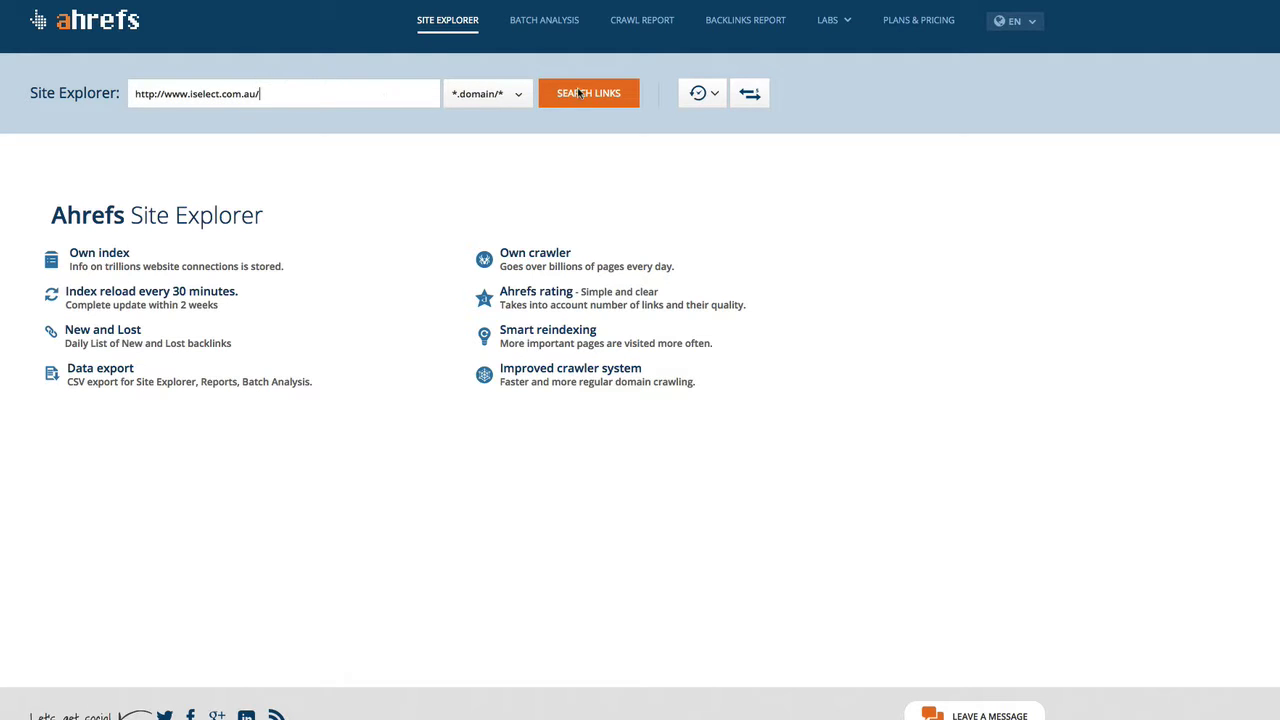
left_click(510, 88)
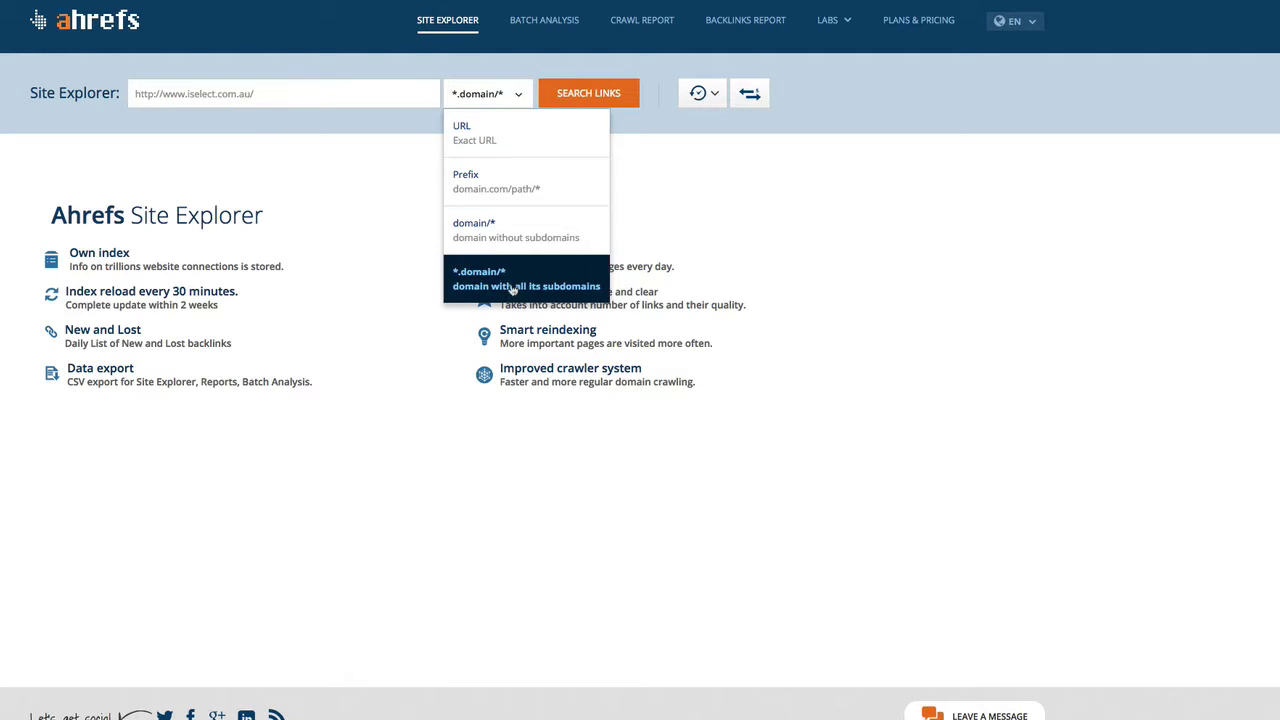
left_click(598, 100)
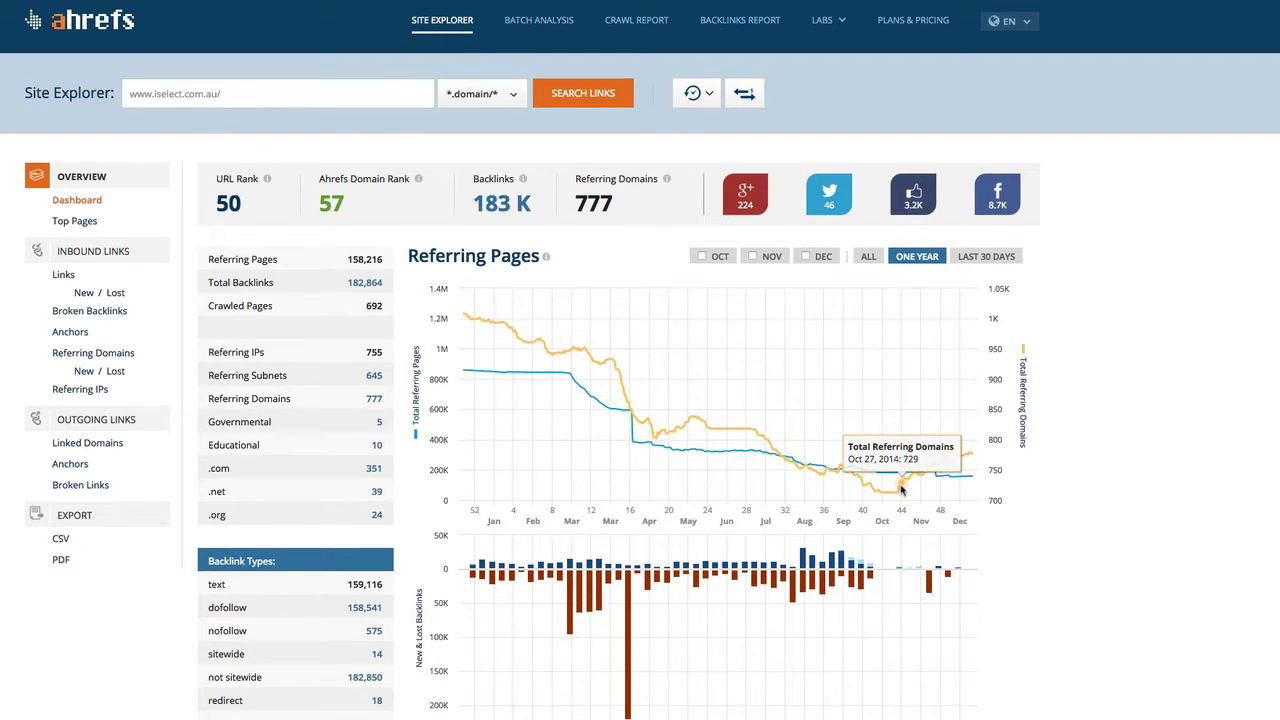
Review the referring pages and new and lost backlinks charts for iselect.com.au and open its full list of referring domains.
scroll(900, 487, "down", 1)
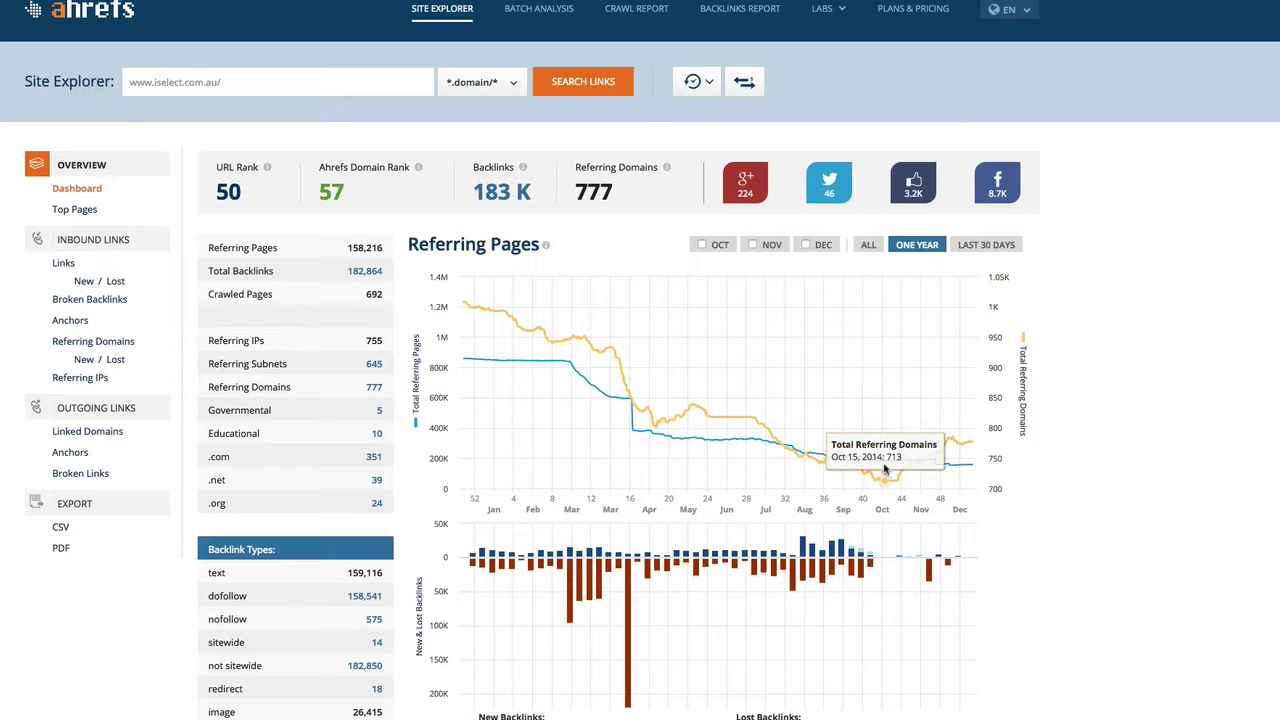
scroll(885, 468, "down", 5)
scroll(588, 597, "down", 2)
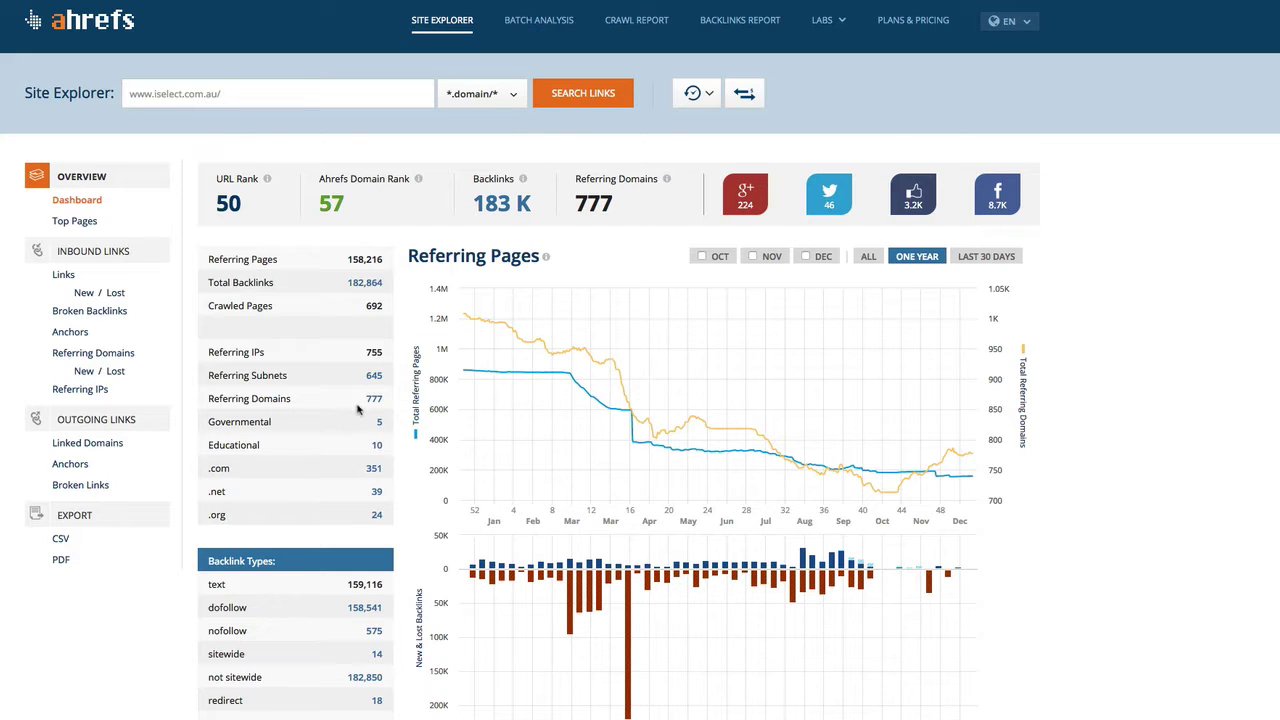
mouse_move(373, 402)
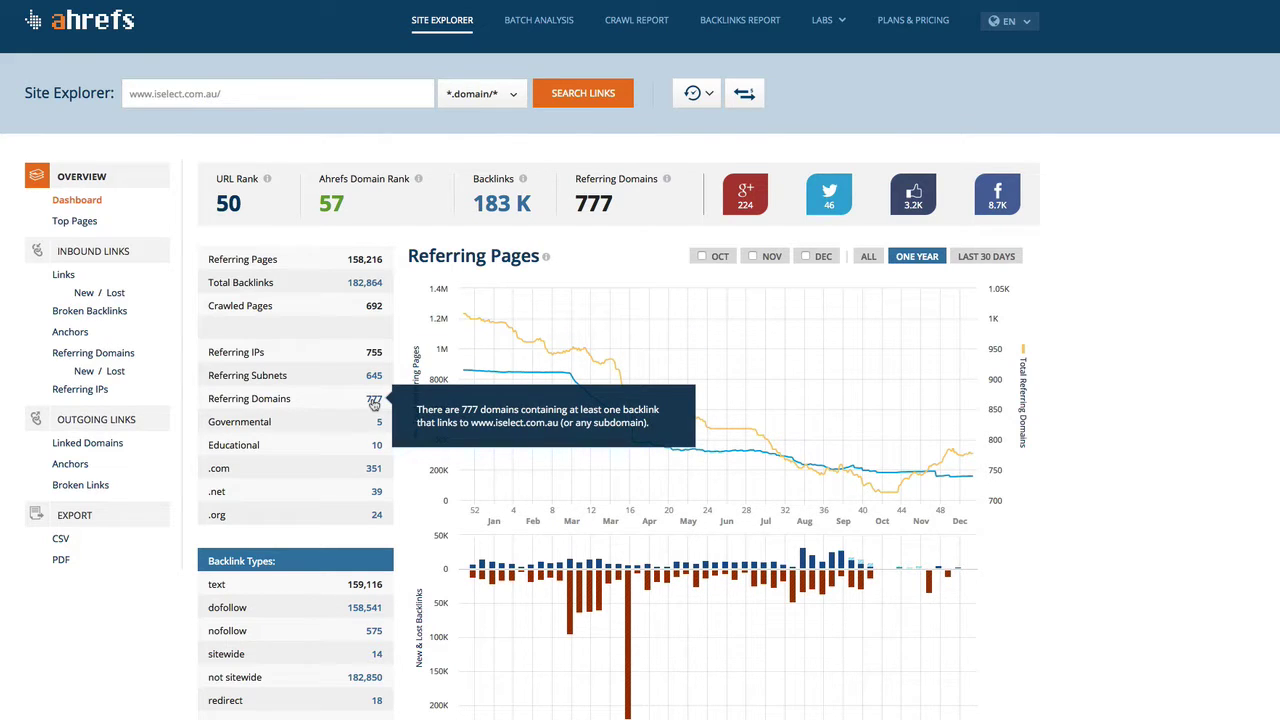
left_click(373, 402)
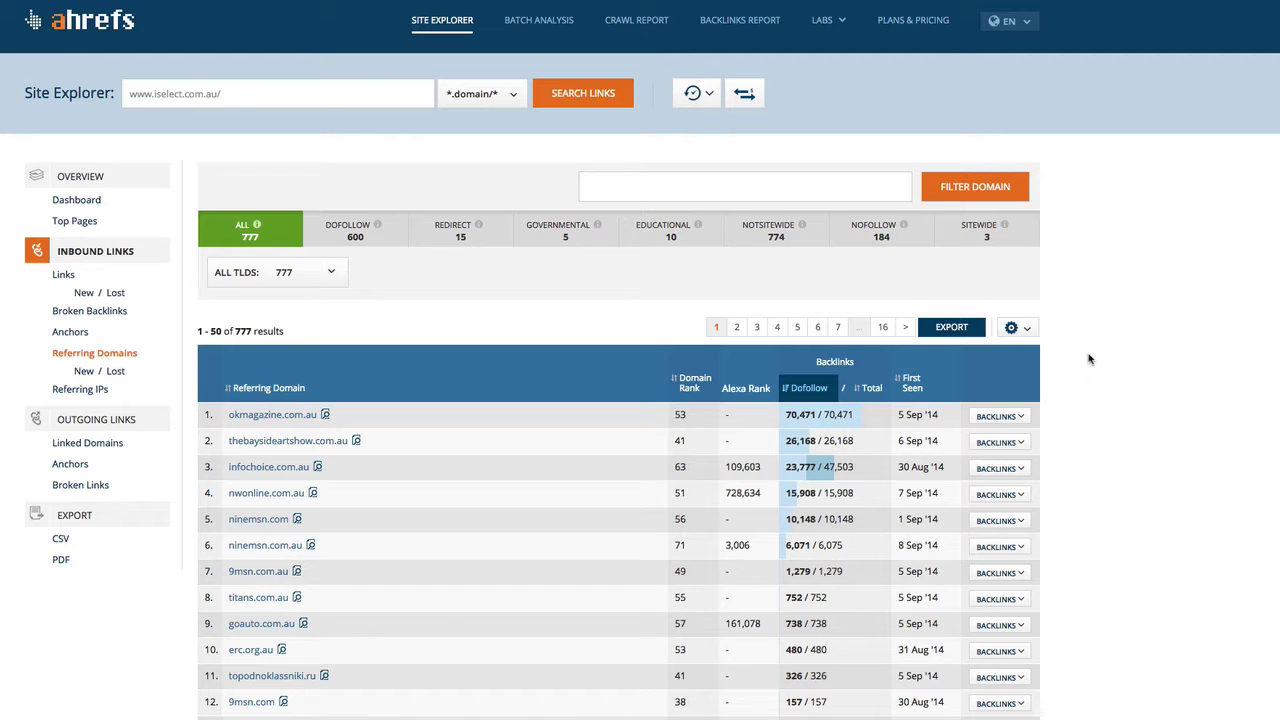
Look over the first page of iselect.com.au's referring domains with their domain ranks and dofollow backlinks.
scroll(1089, 359, "down", 2)
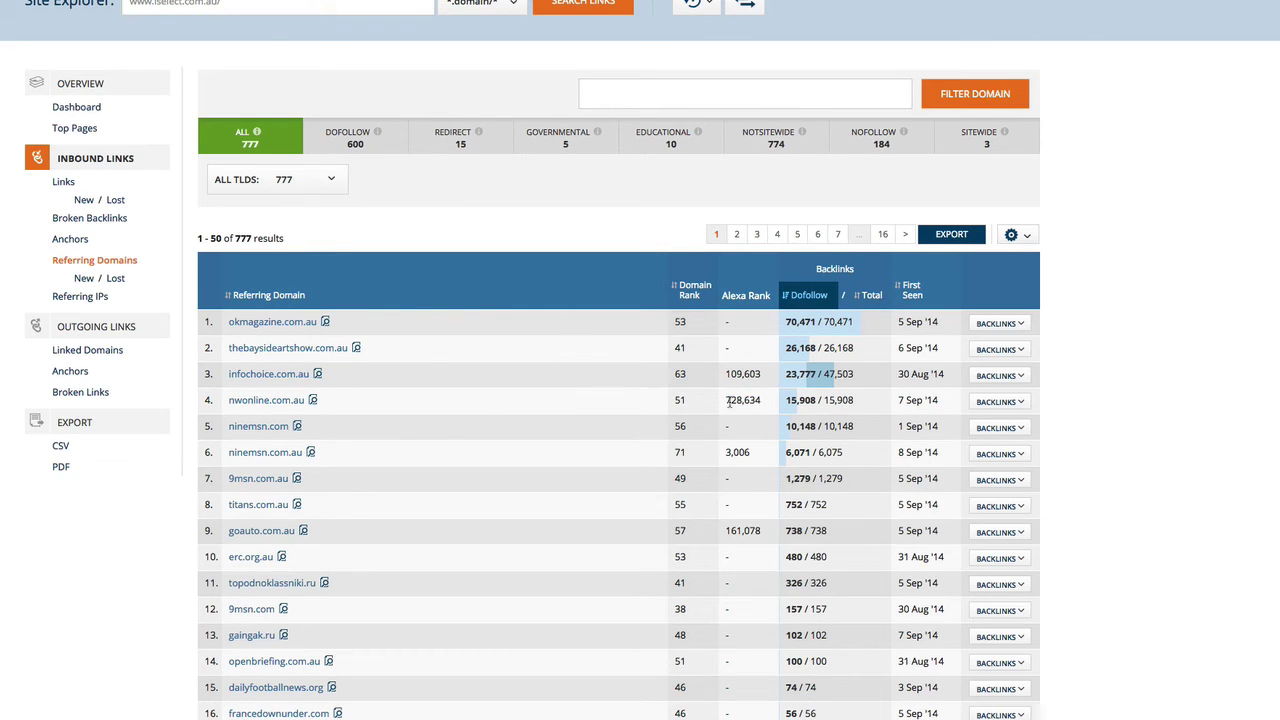
scroll(594, 359, "down", 3)
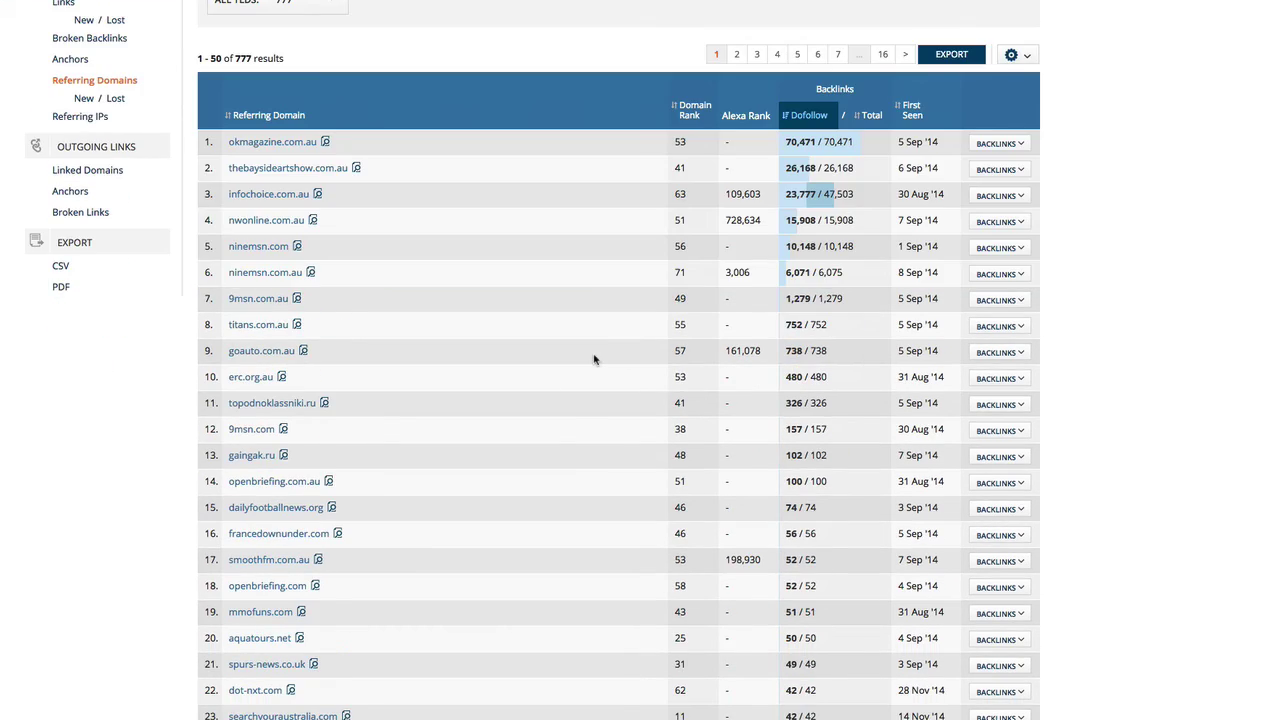
scroll(550, 280, "down", 3)
scroll(409, 360, "down", 3)
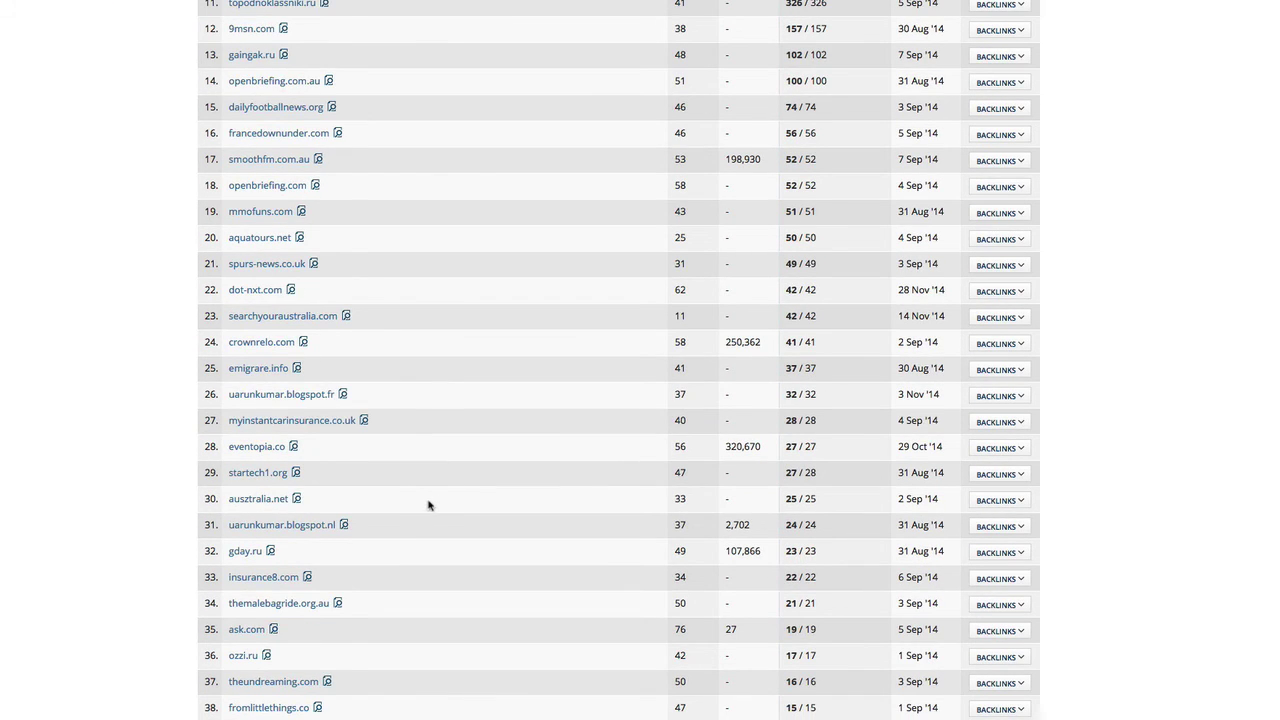
scroll(428, 508, "down", 2)
scroll(428, 512, "up", 10)
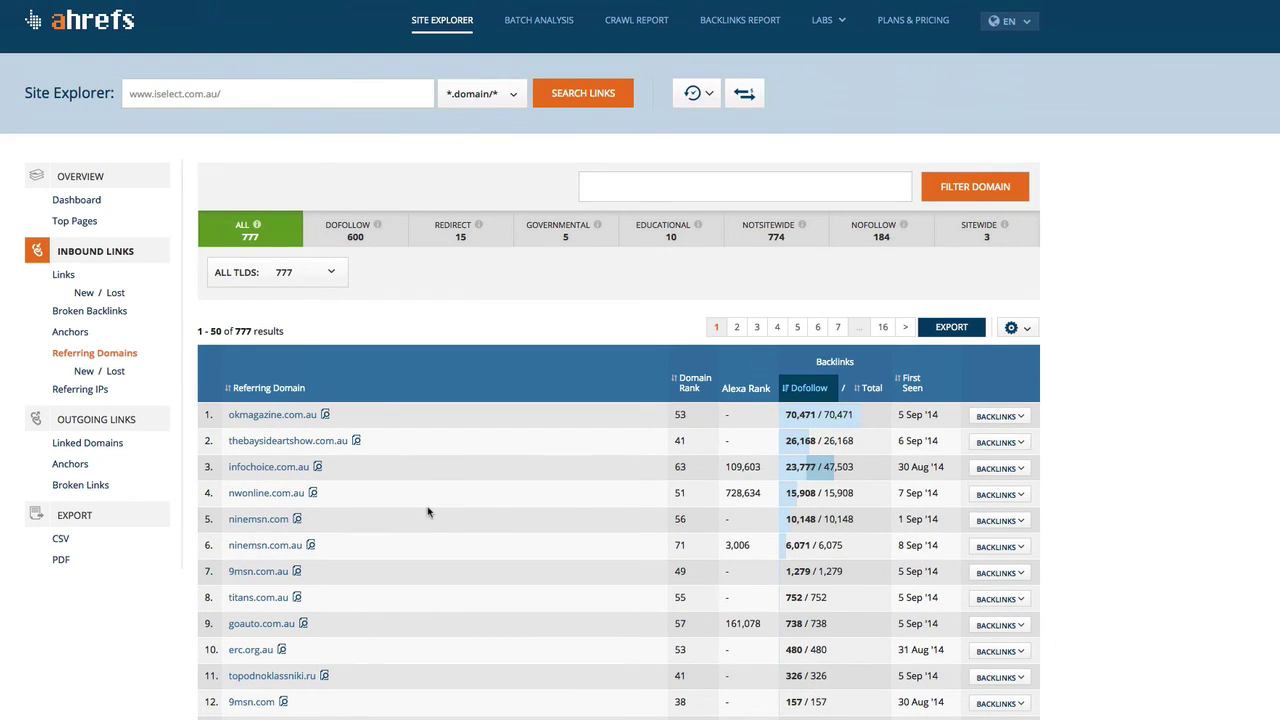